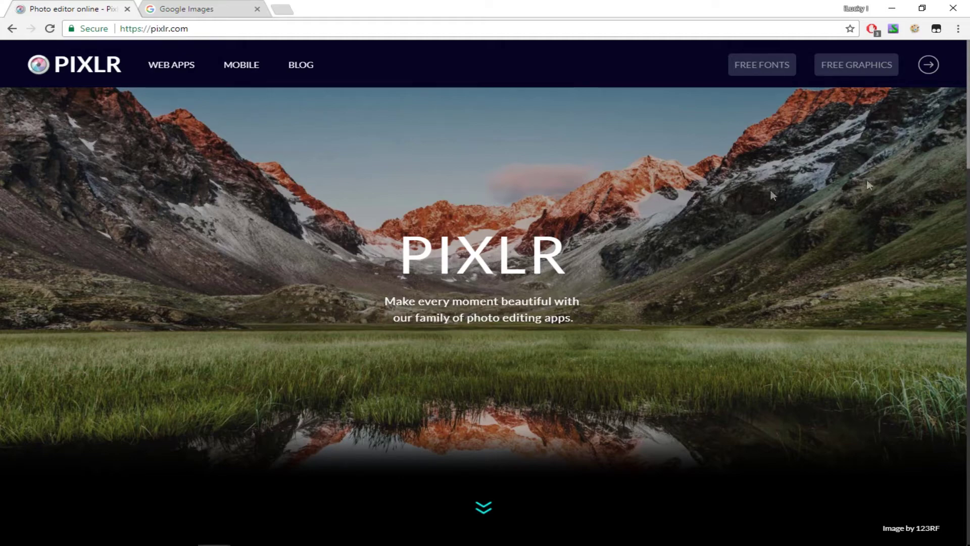
Step: Scroll down the Pixlr homepage and launch the PIXLR EDITOR web app
{"action": "scroll", "coordinate": [967, 118], "scroll_direction": "down", "scroll_amount": 3}
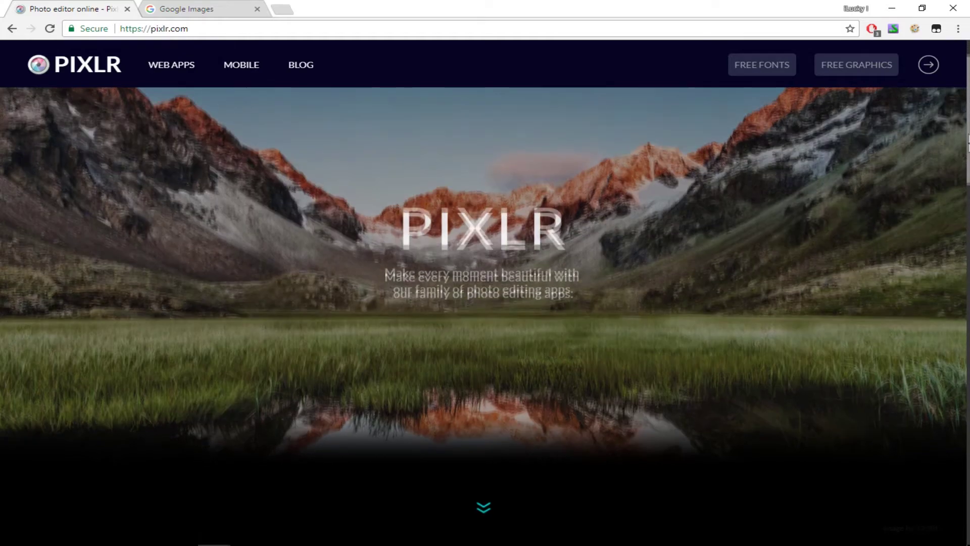
{"action": "scroll", "coordinate": [958, 316], "scroll_direction": "down", "scroll_amount": 5}
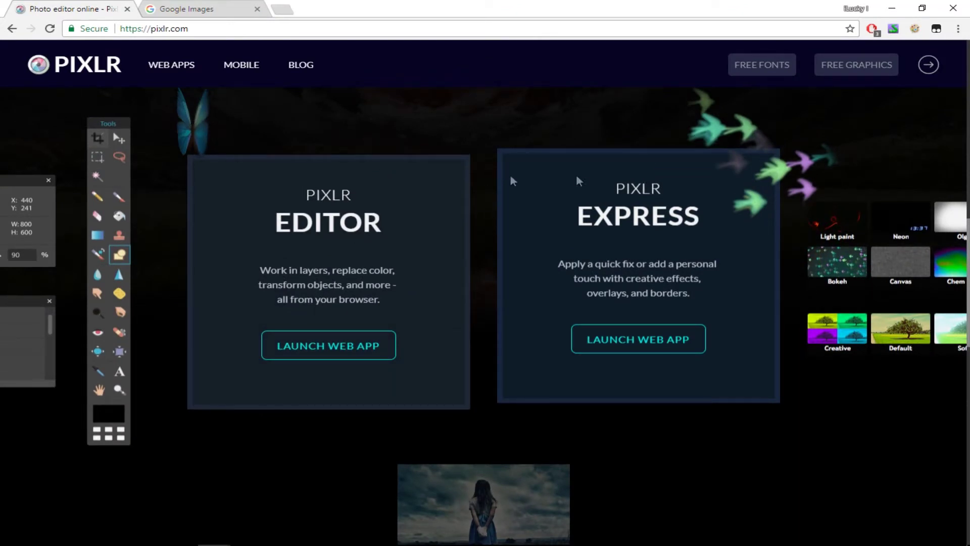
{"action": "left_click", "coordinate": [317, 350]}
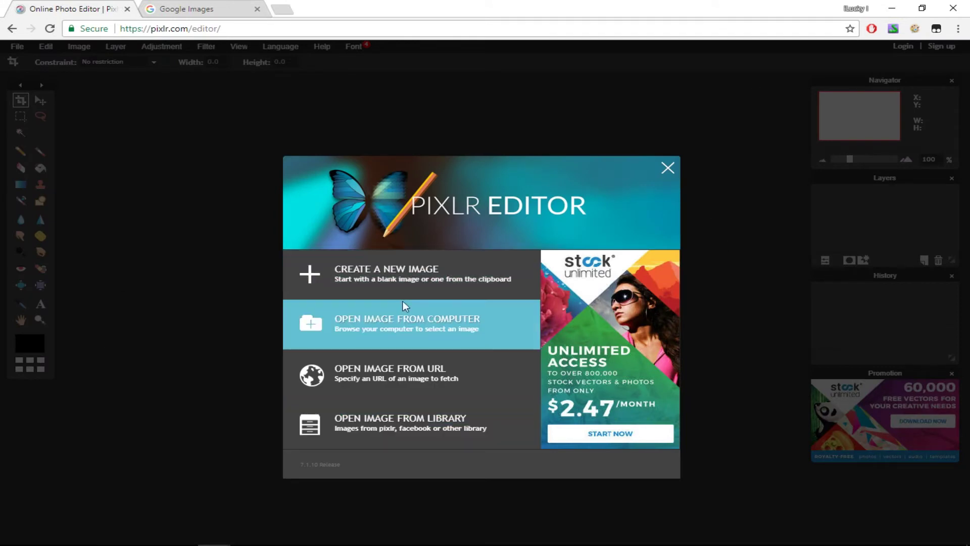
Step: Create a new transparent 1920x1080 image, then select the Move tool
{"action": "left_click", "coordinate": [404, 273]}
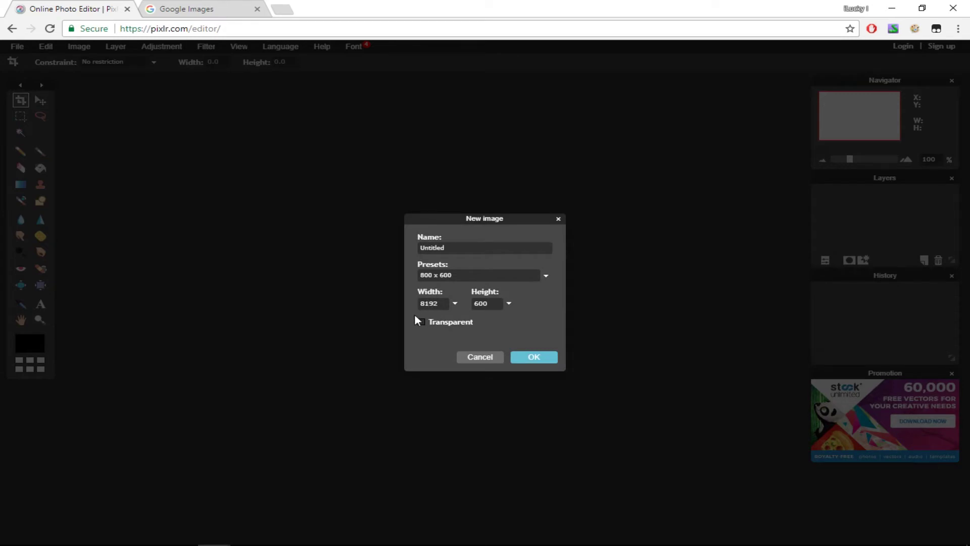
{"action": "key", "text": "BackSpace"}
{"action": "key", "text": "BackSpace"}
{"action": "key", "text": "BackSpace"}
{"action": "type", "text": "1080"}
{"action": "left_click", "coordinate": [422, 323]}
{"action": "left_click", "coordinate": [533, 357]}
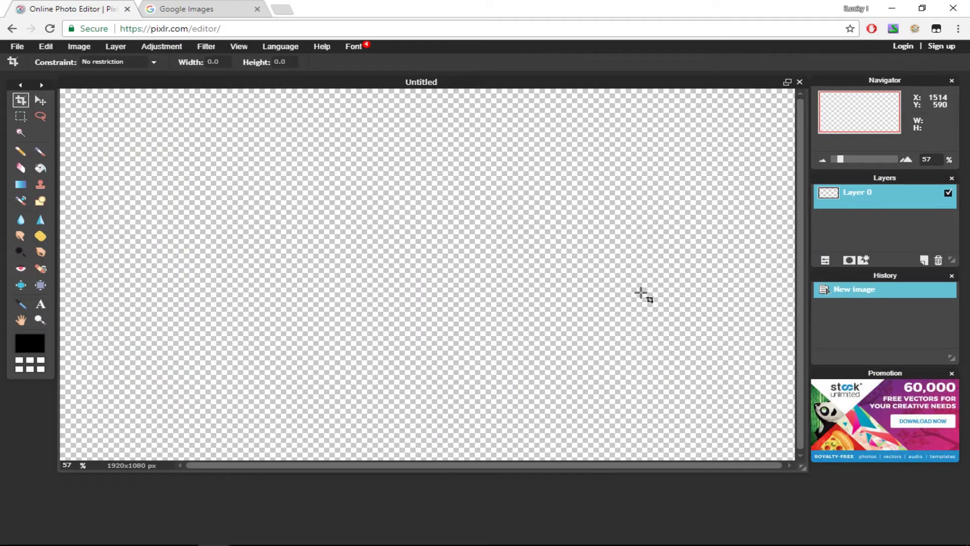
{"action": "left_click", "coordinate": [41, 101]}
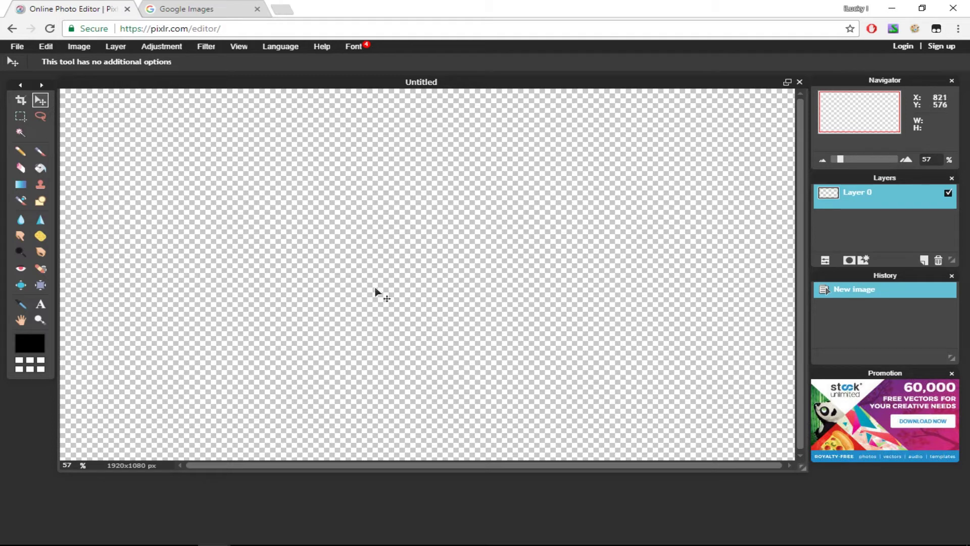
Step: Search Google Images for 'simple background' and browse the results
{"action": "left_click", "coordinate": [191, 9]}
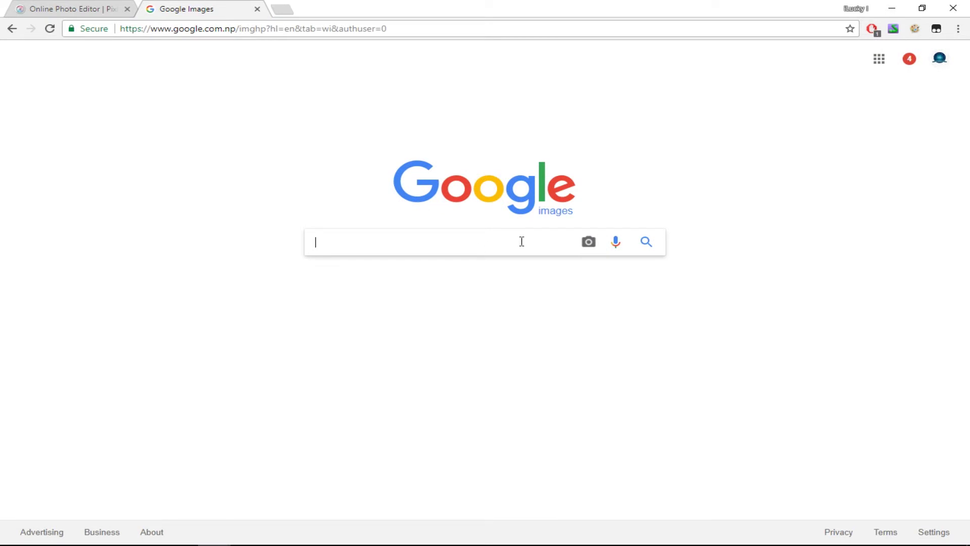
{"action": "type", "text": "simple backgr"}
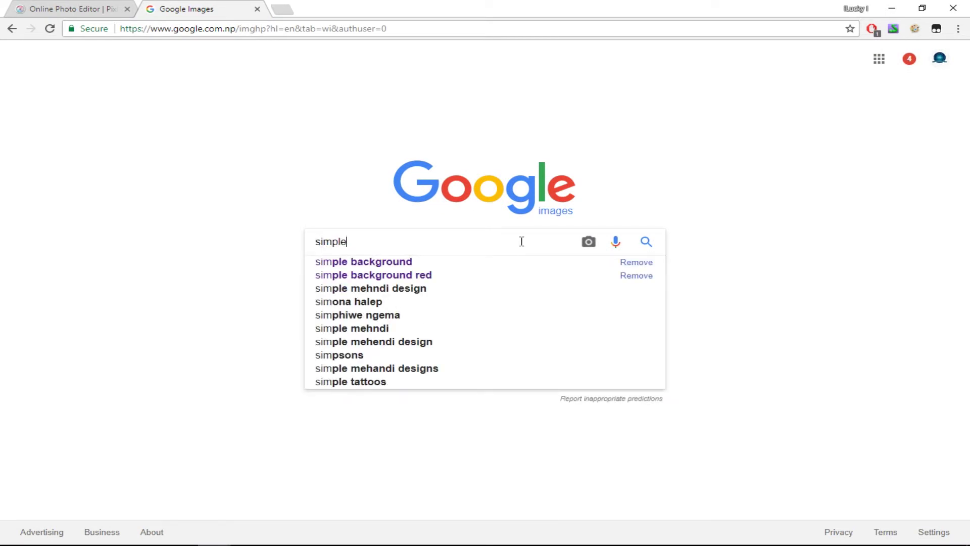
{"action": "type", "text": "ound"}
{"action": "key", "text": "Return"}
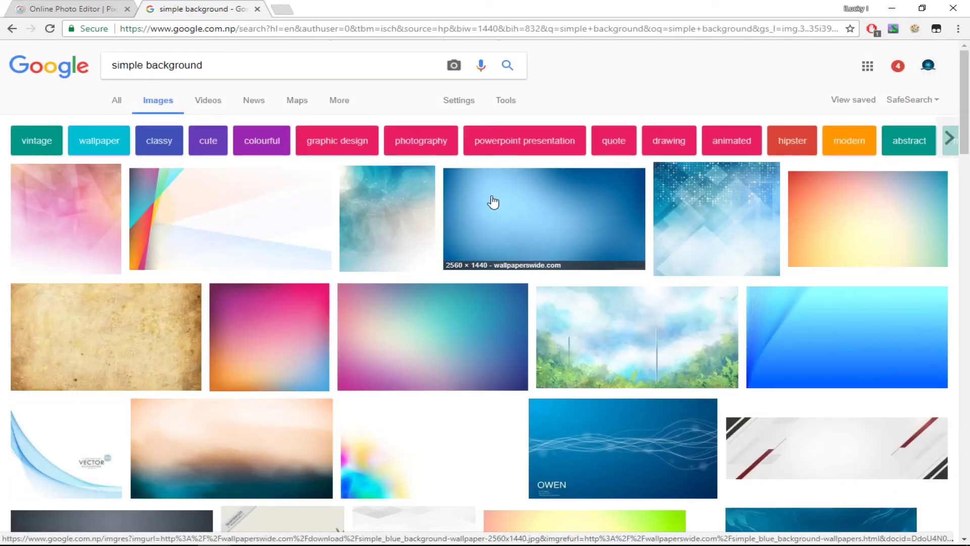
{"action": "scroll", "coordinate": [493, 201], "scroll_direction": "down", "scroll_amount": 1}
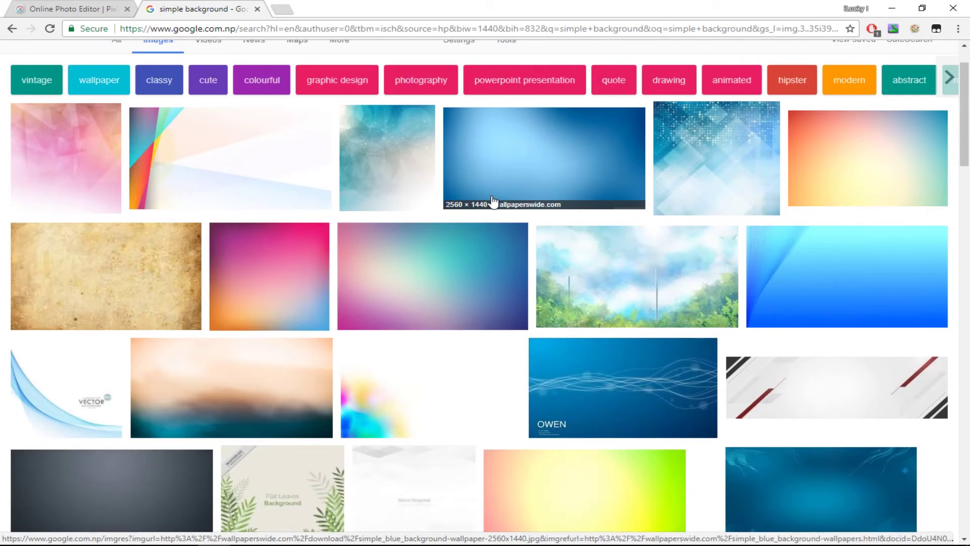
{"action": "scroll", "coordinate": [494, 201], "scroll_direction": "down", "scroll_amount": 3}
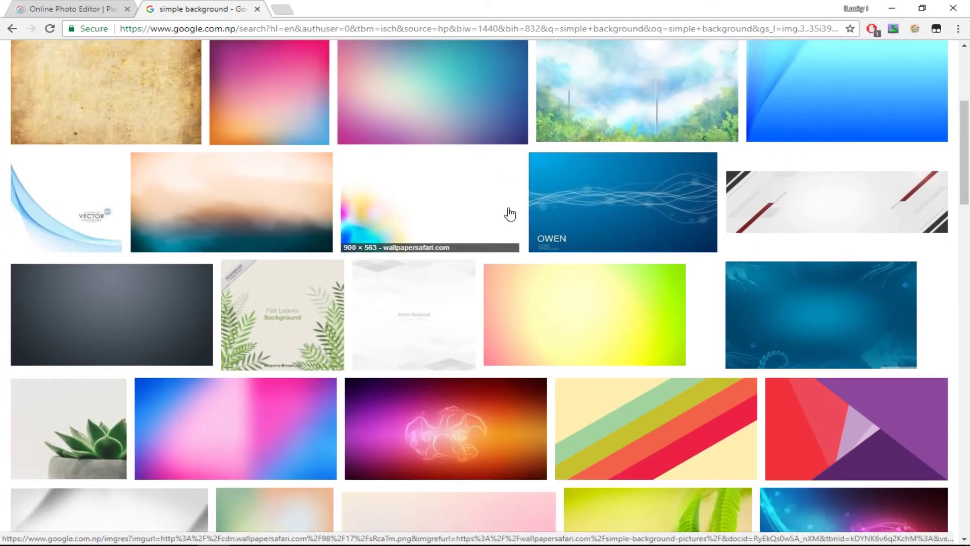
{"action": "scroll", "coordinate": [509, 215], "scroll_direction": "down", "scroll_amount": 3}
Step: Open the diagonal-striped background at full size and copy its image URL
{"action": "left_click", "coordinate": [660, 249]}
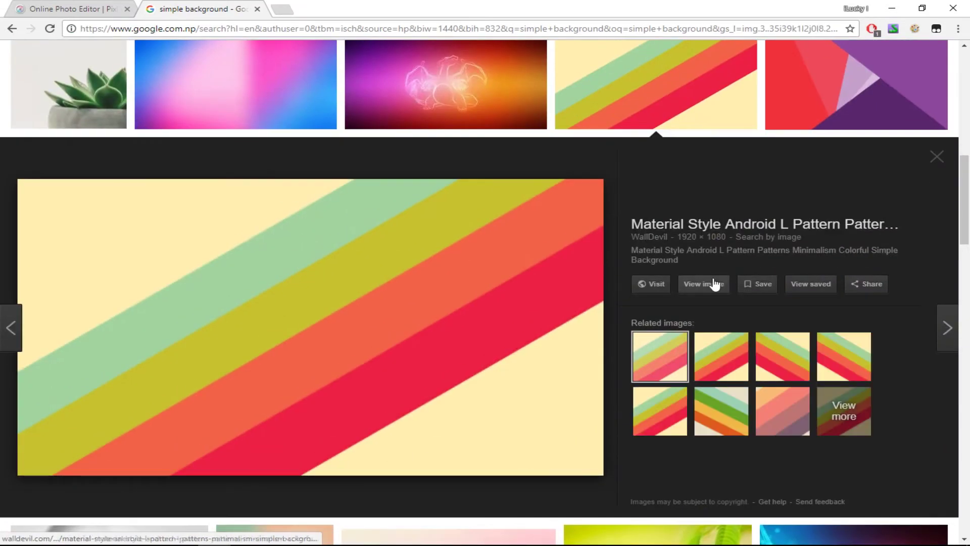
{"action": "left_click", "coordinate": [714, 284]}
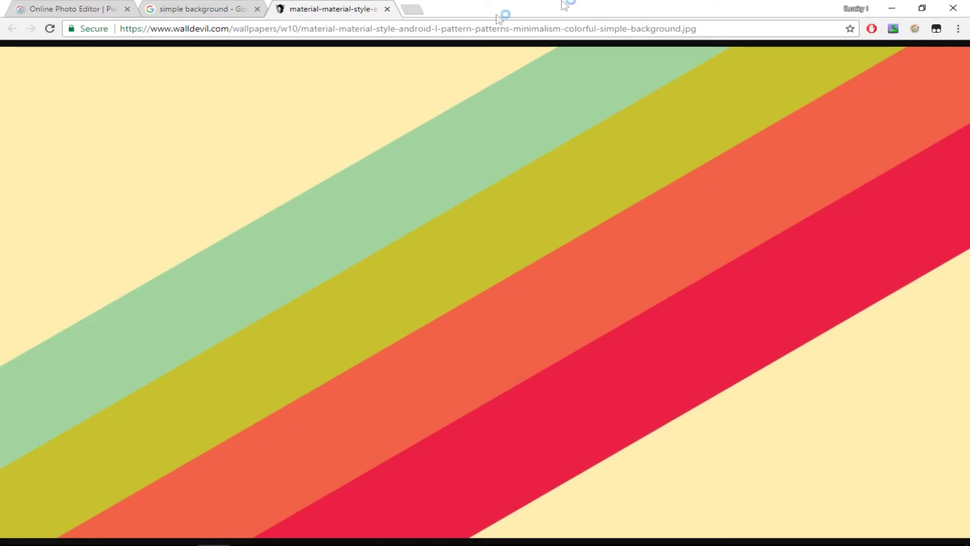
{"action": "left_click", "coordinate": [793, 29]}
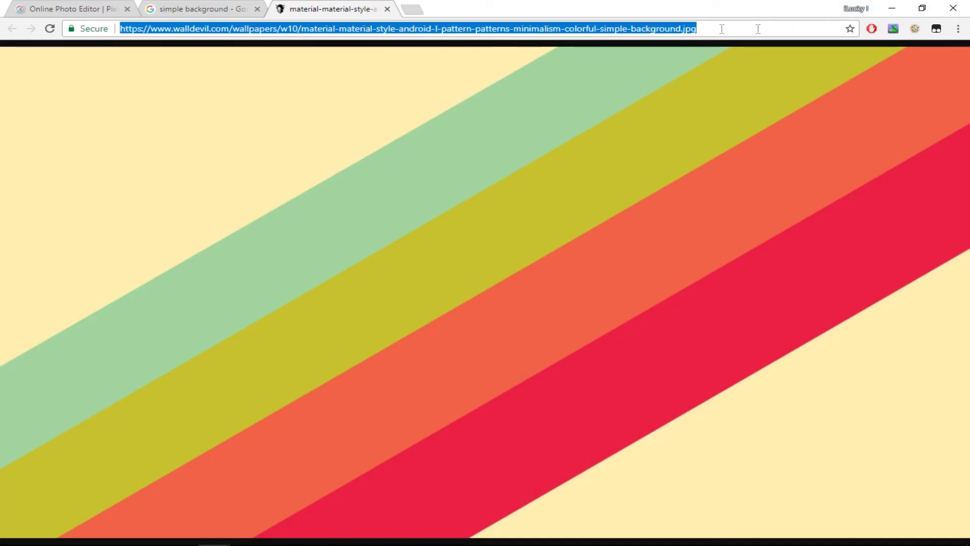
{"action": "right_click", "coordinate": [678, 57]}
{"action": "left_click", "coordinate": [732, 25]}
{"action": "right_click", "coordinate": [732, 24]}
{"action": "left_click", "coordinate": [777, 71]}
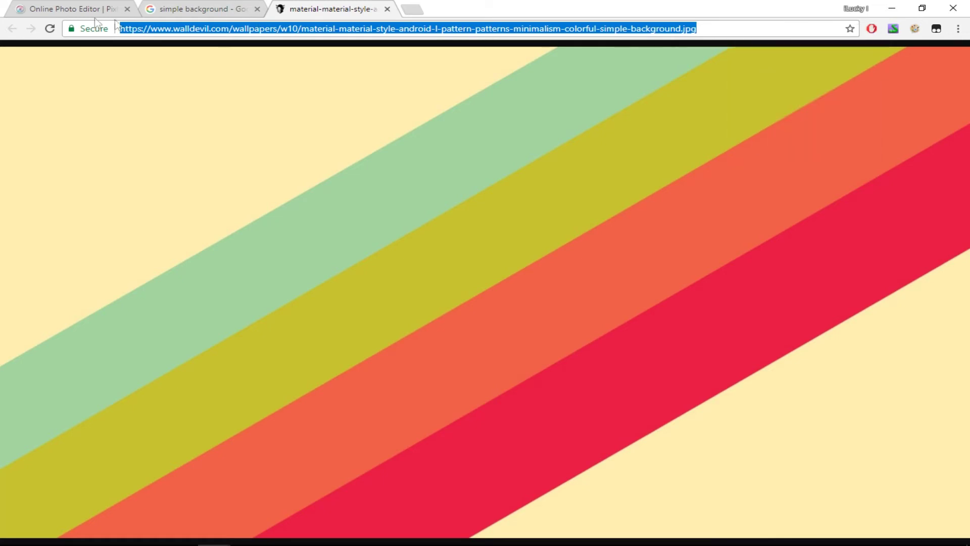
{"action": "left_click", "coordinate": [103, 12]}
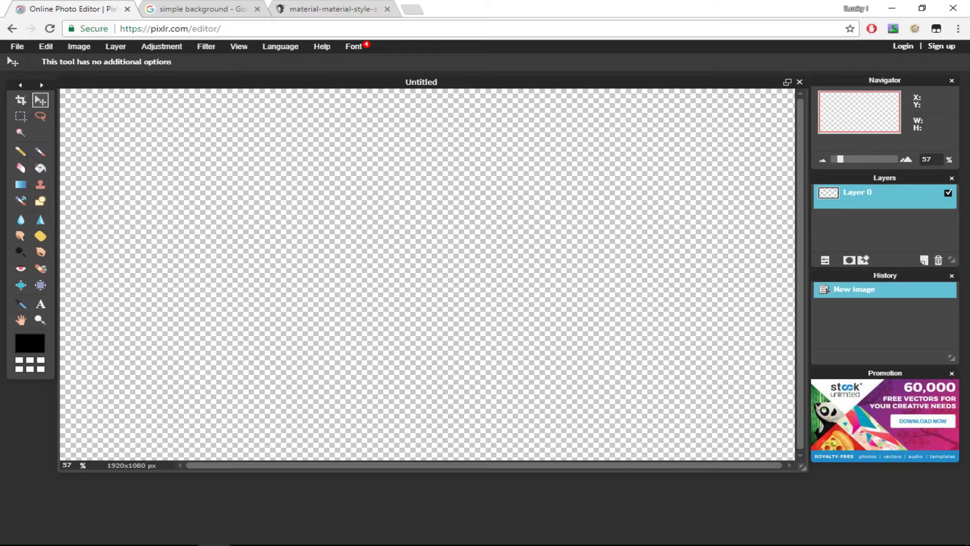
Step: Open the striped background in Pixlr from its pasted image URL
{"action": "left_click", "coordinate": [22, 47]}
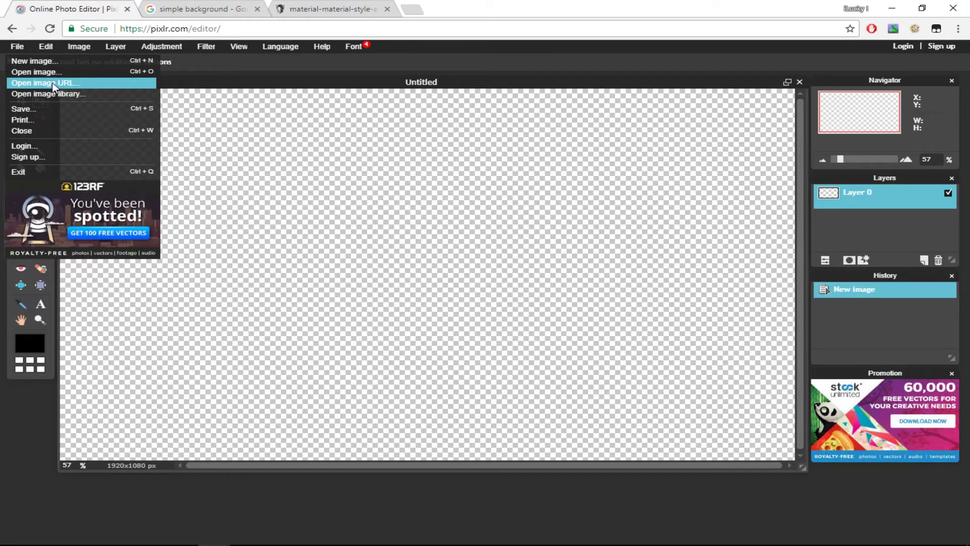
{"action": "left_click", "coordinate": [53, 83]}
{"action": "key", "text": "ctrl+v"}
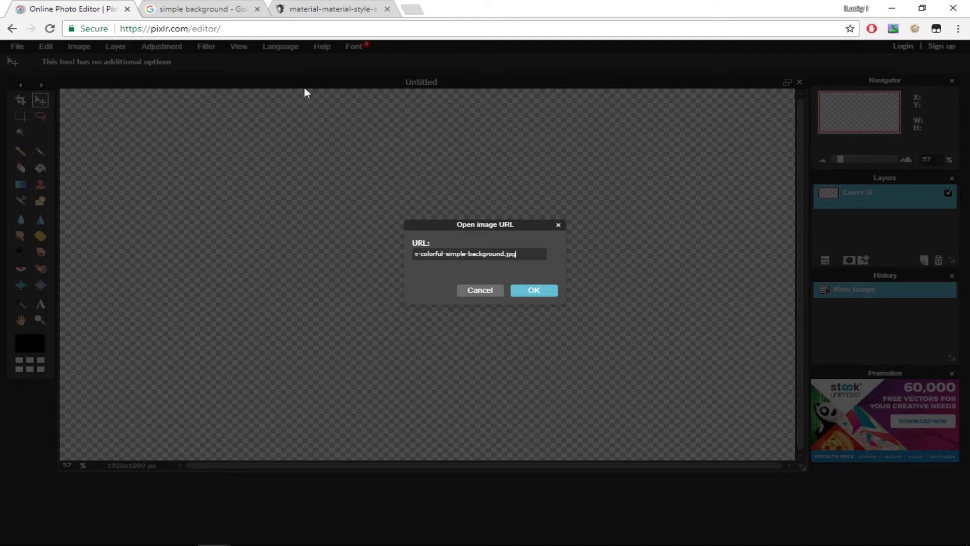
{"action": "left_click", "coordinate": [544, 290]}
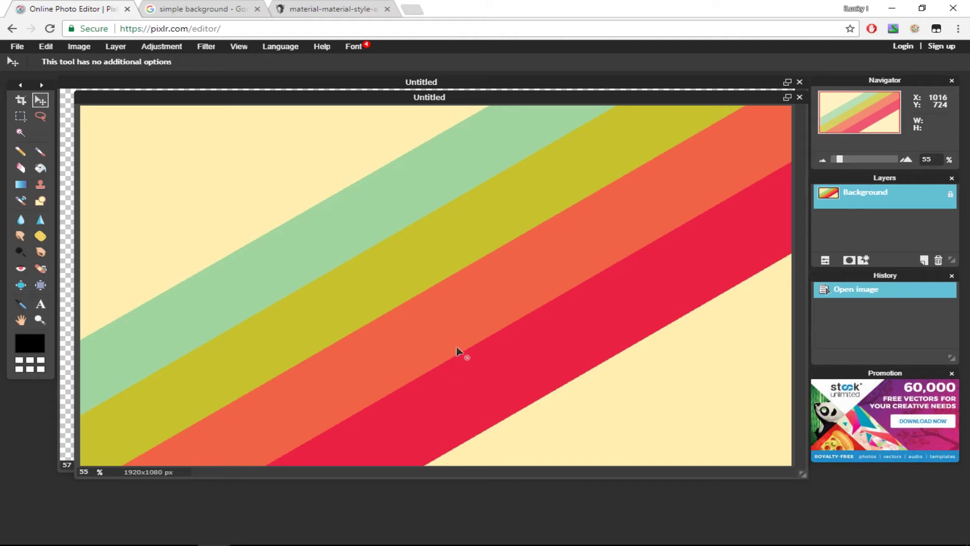
Step: Copy the whole striped image, close it unsaved, and paste it onto the canvas
{"action": "key", "text": "ctrl+a"}
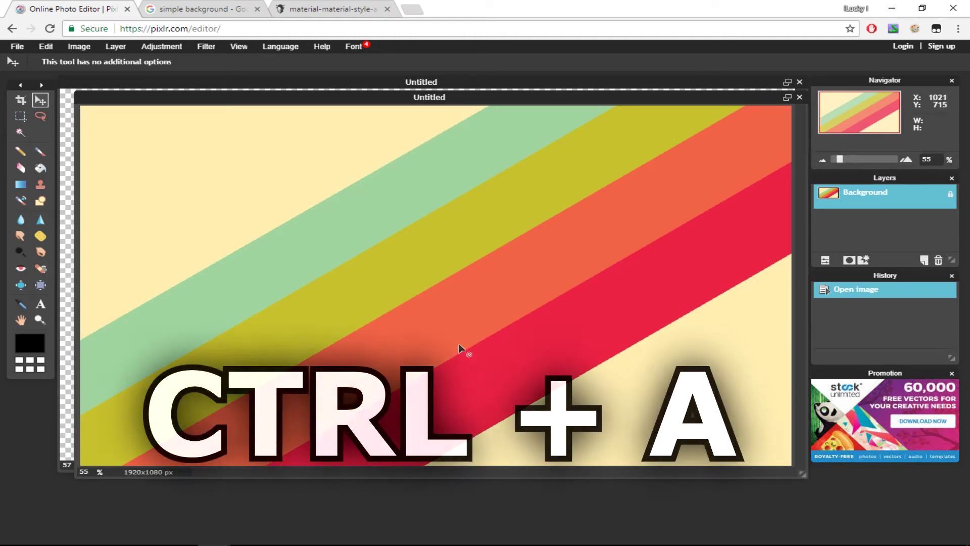
{"action": "key", "text": "ctrl+a"}
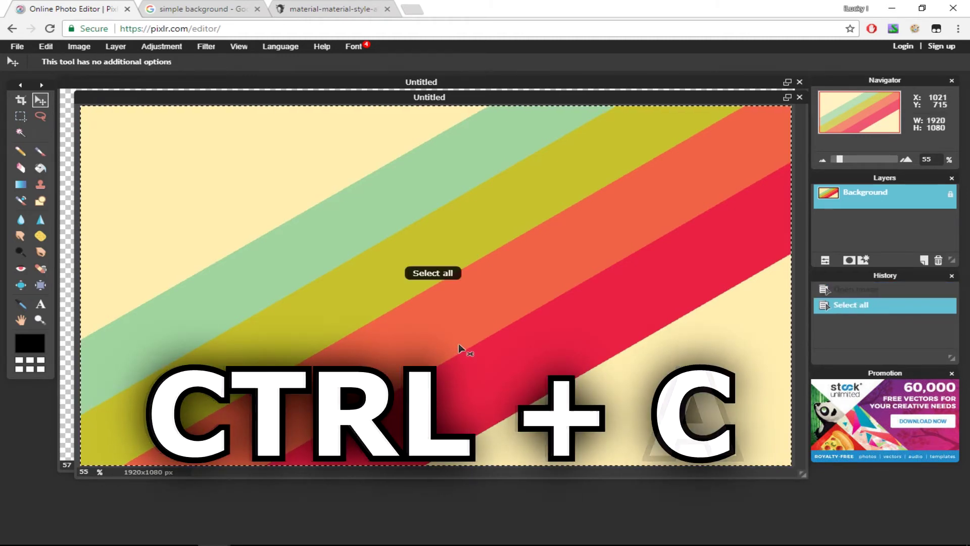
{"action": "key", "text": "ctrl+c"}
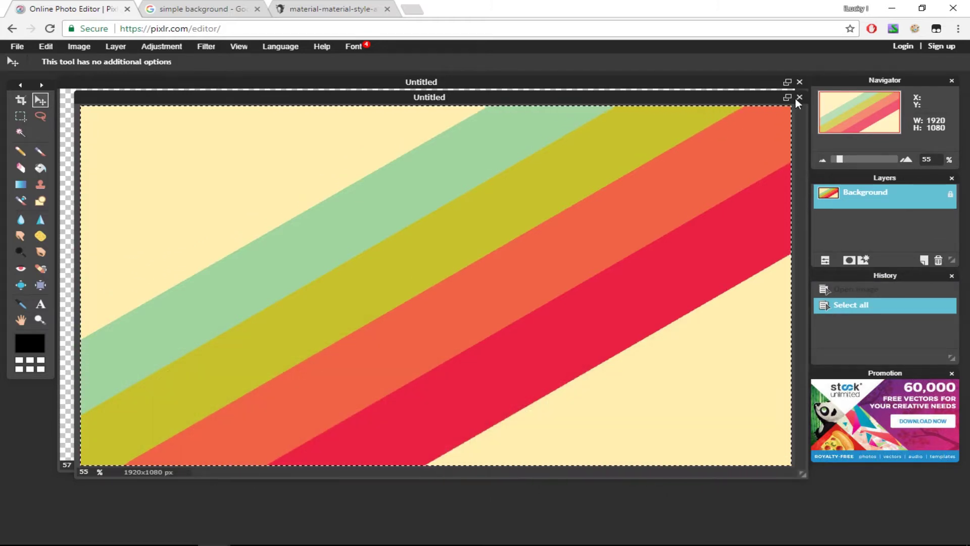
{"action": "left_click", "coordinate": [800, 97]}
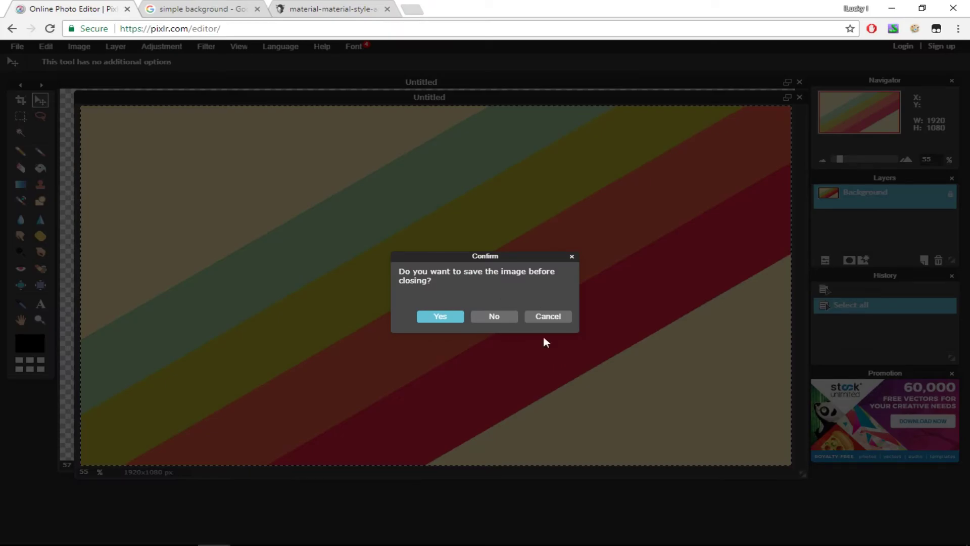
{"action": "left_click", "coordinate": [506, 318]}
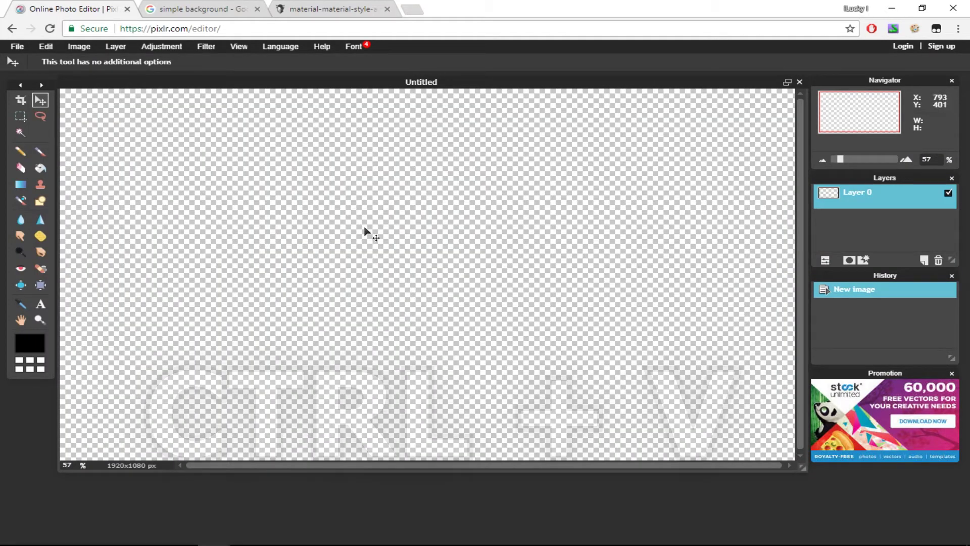
{"action": "key", "text": "ctrl+v"}
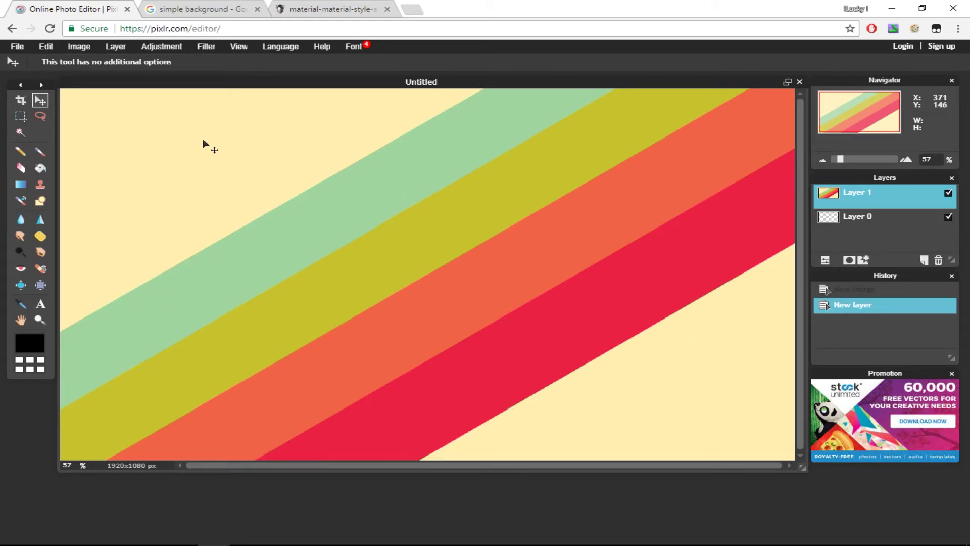
Step: Open the local 'bar' image, copy its red frame, and close it unsaved
{"action": "left_click", "coordinate": [13, 49]}
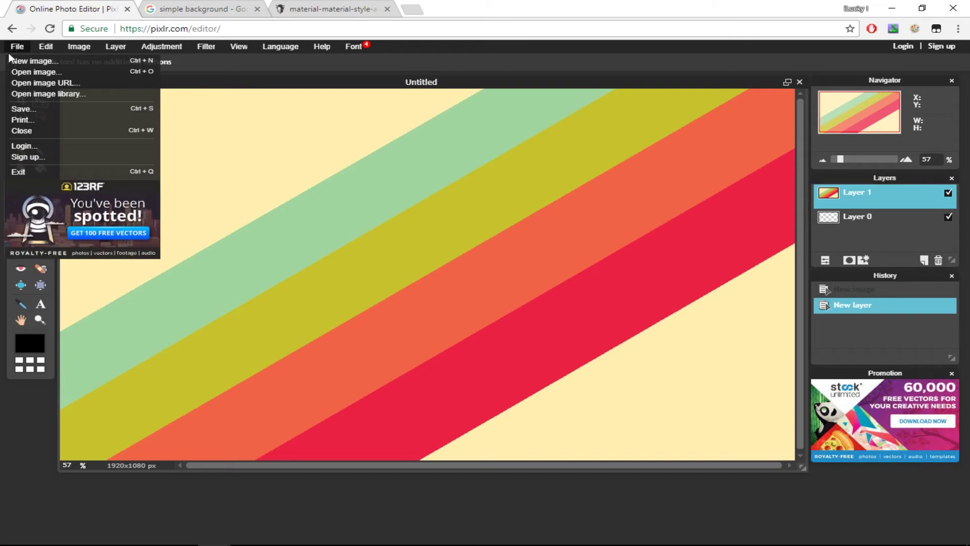
{"action": "left_click", "coordinate": [16, 73]}
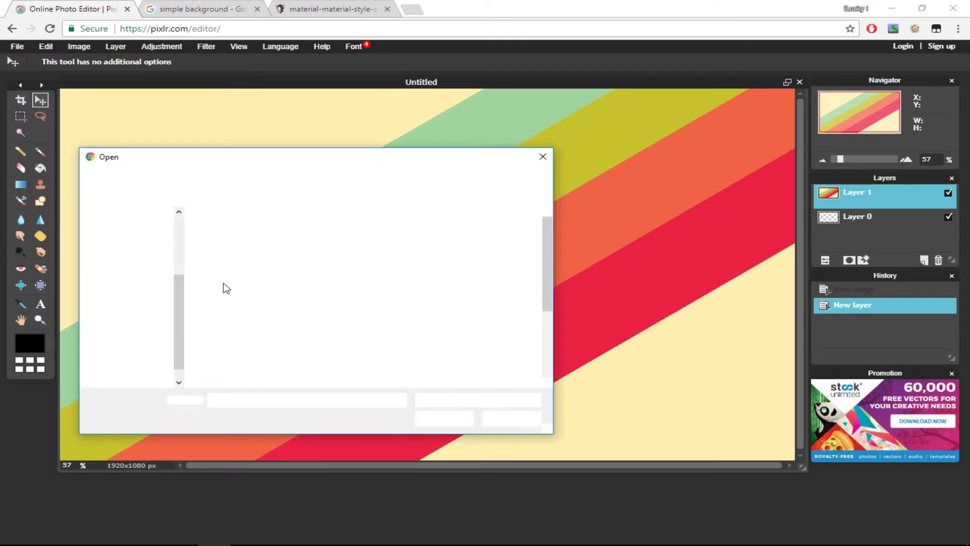
{"action": "double_click", "coordinate": [261, 314]}
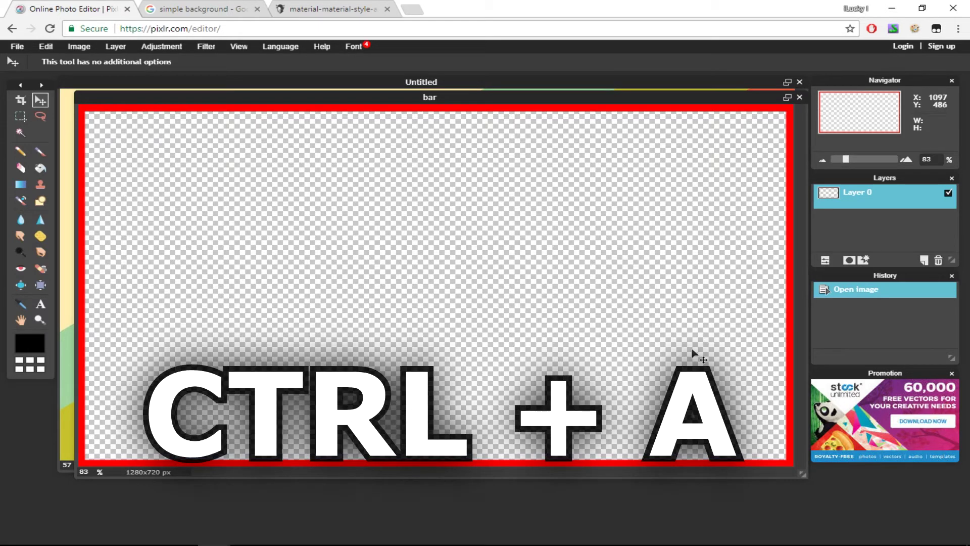
{"action": "key", "text": "ctrl+a"}
{"action": "key", "text": "ctrl+c"}
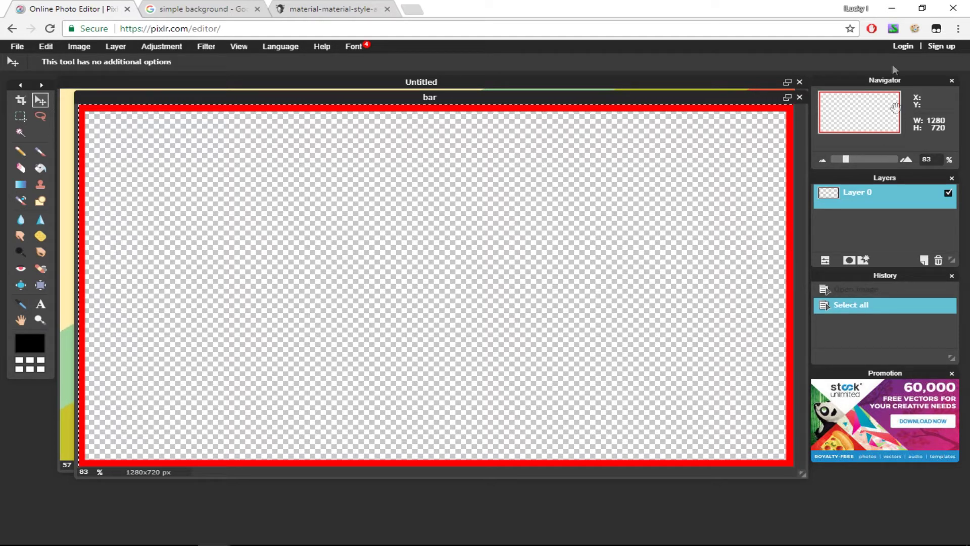
{"action": "left_click", "coordinate": [799, 97]}
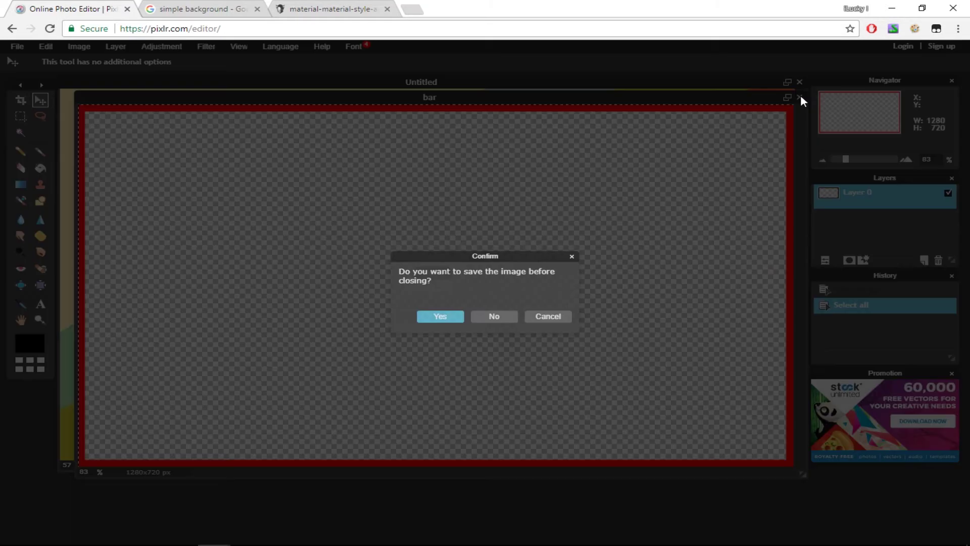
{"action": "left_click", "coordinate": [492, 317]}
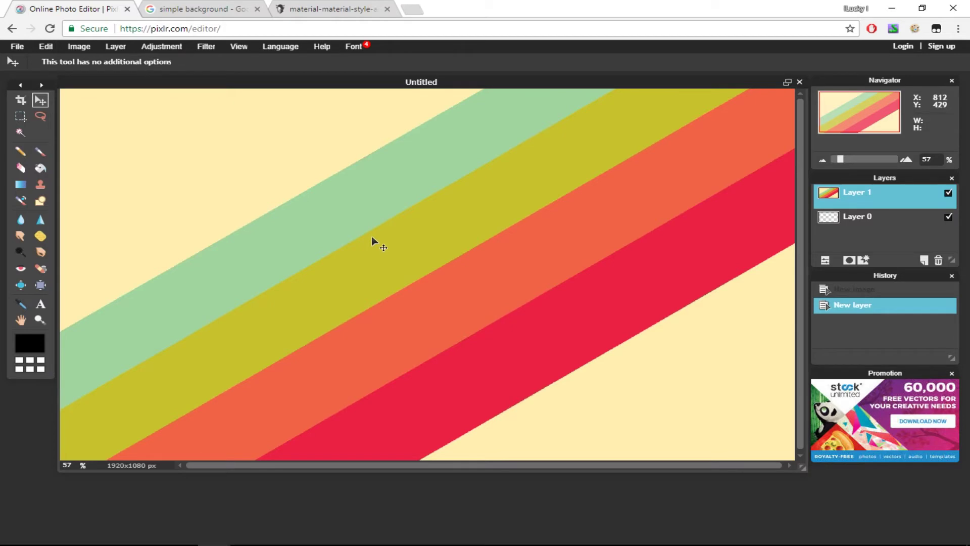
Step: Paste the red frame as Layer 2 and free-transform it to border the canvas
{"action": "key", "text": "ctrl+v"}
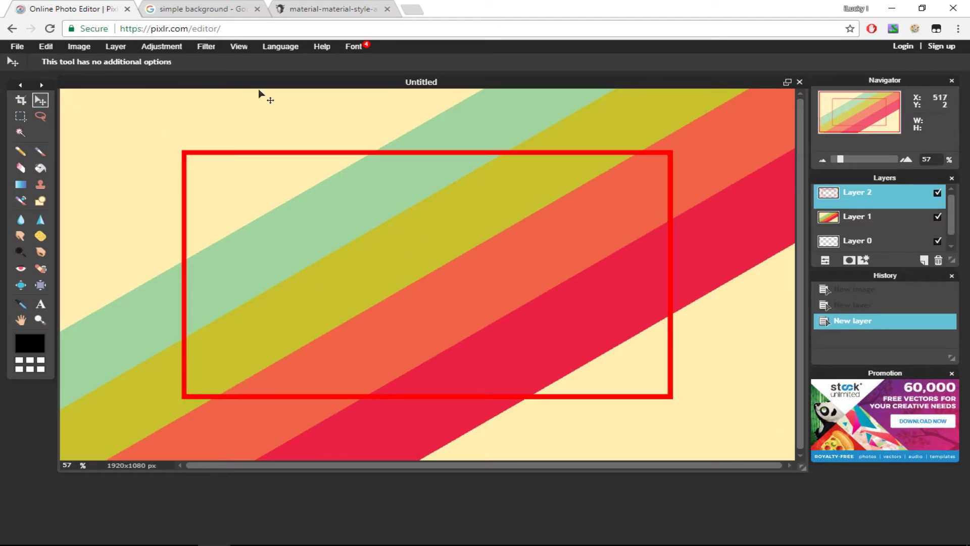
{"action": "left_click", "coordinate": [48, 46]}
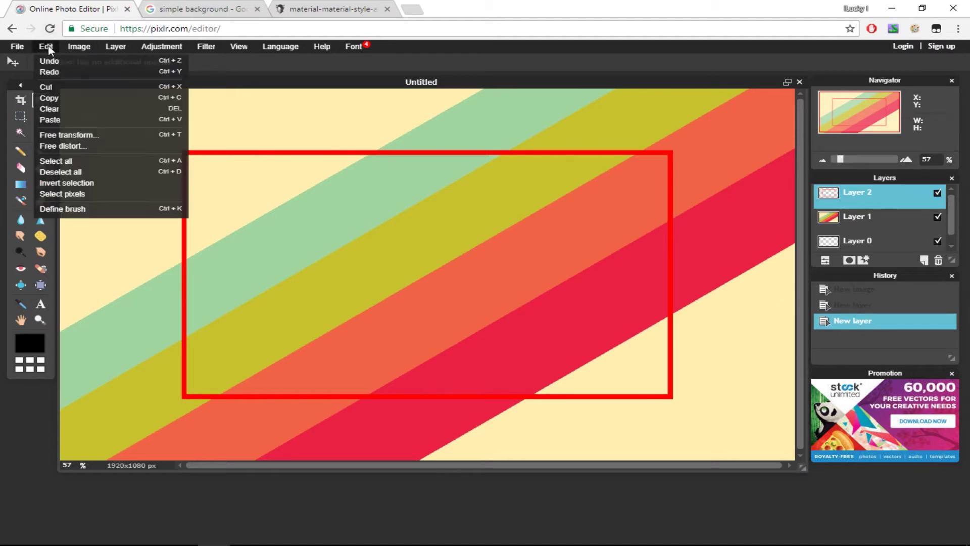
{"action": "left_click", "coordinate": [74, 135]}
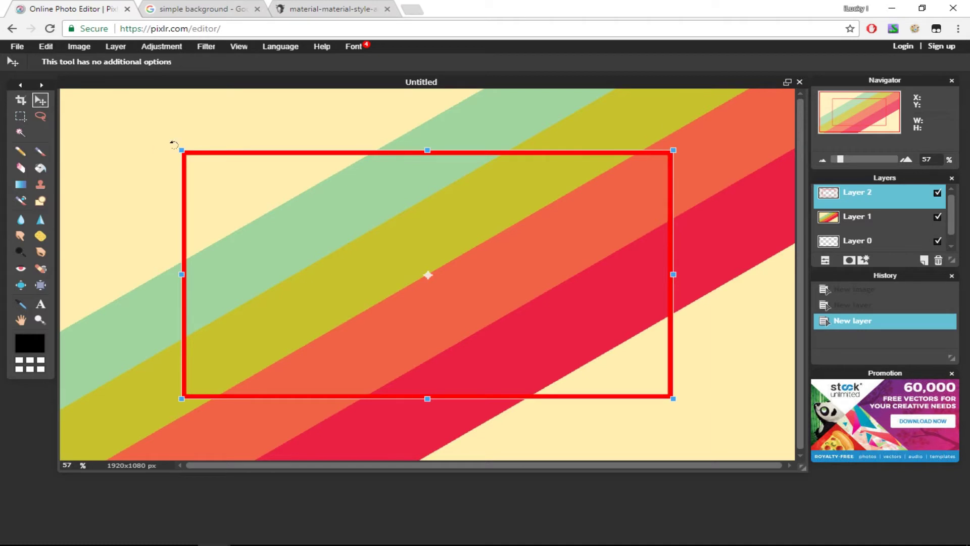
{"action": "left_click_drag", "start_coordinate": [183, 151], "coordinate": [60, 85]}
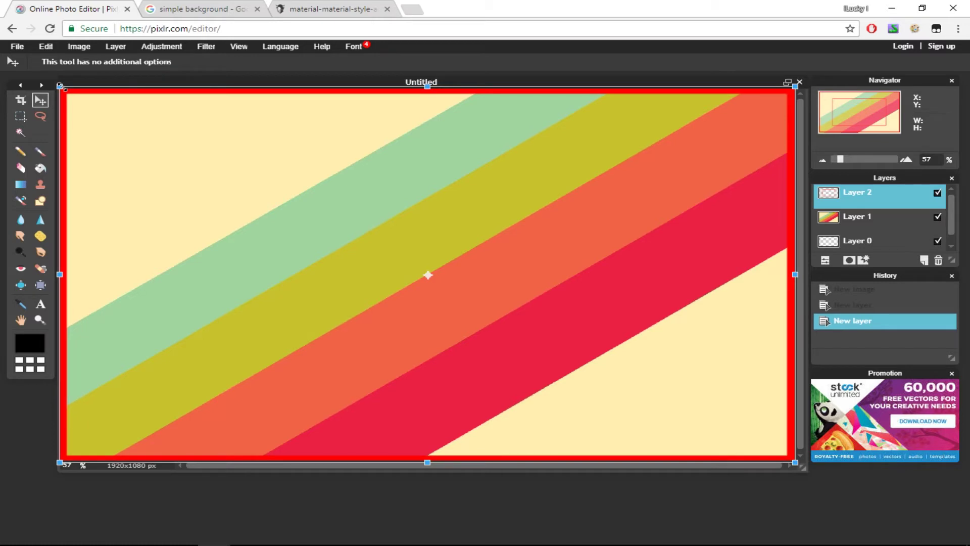
{"action": "left_click", "coordinate": [594, 497]}
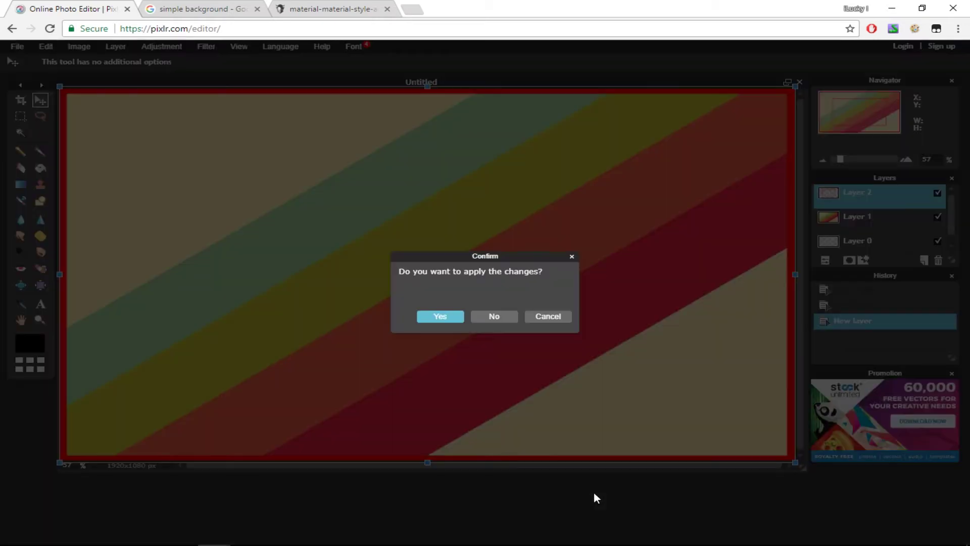
{"action": "left_click", "coordinate": [424, 321]}
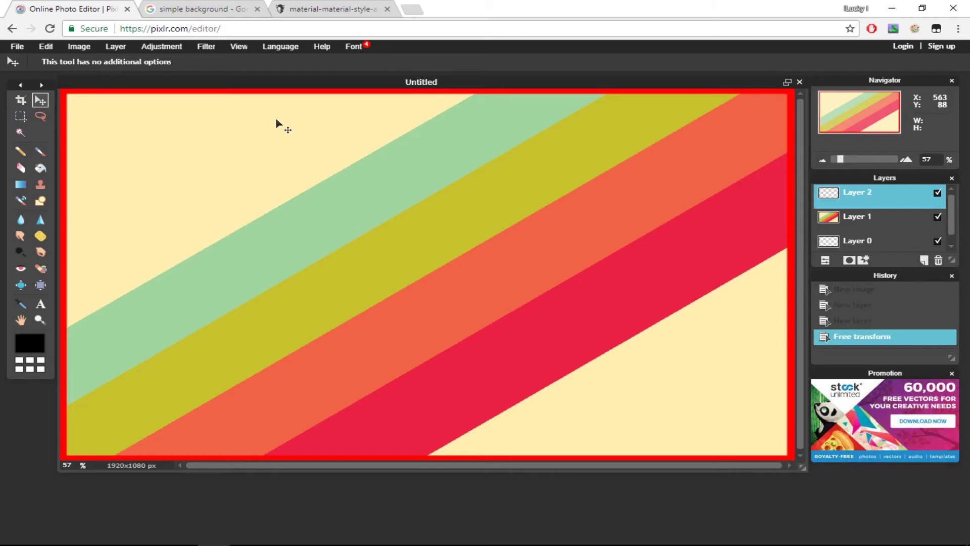
{"action": "left_click", "coordinate": [222, 12]}
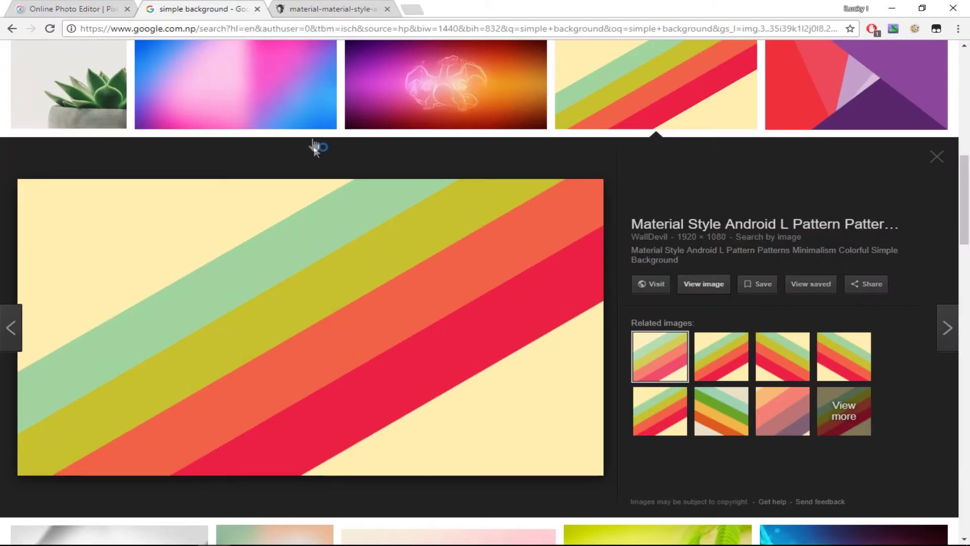
Step: Replace the Google Images query with 'emoji' and search
{"action": "scroll", "coordinate": [379, 156], "scroll_direction": "up", "scroll_amount": 10}
{"action": "triple_click", "coordinate": [364, 61]}
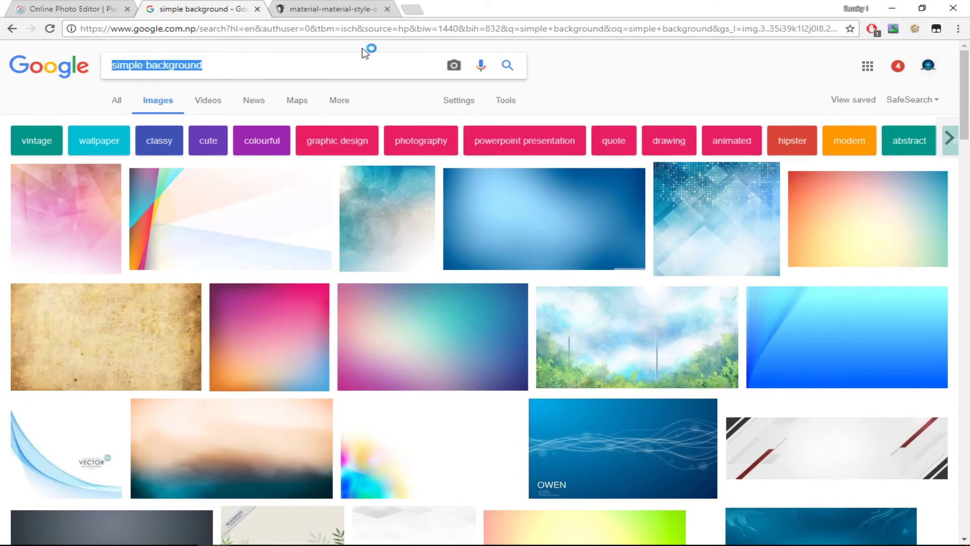
{"action": "type", "text": "emoji"}
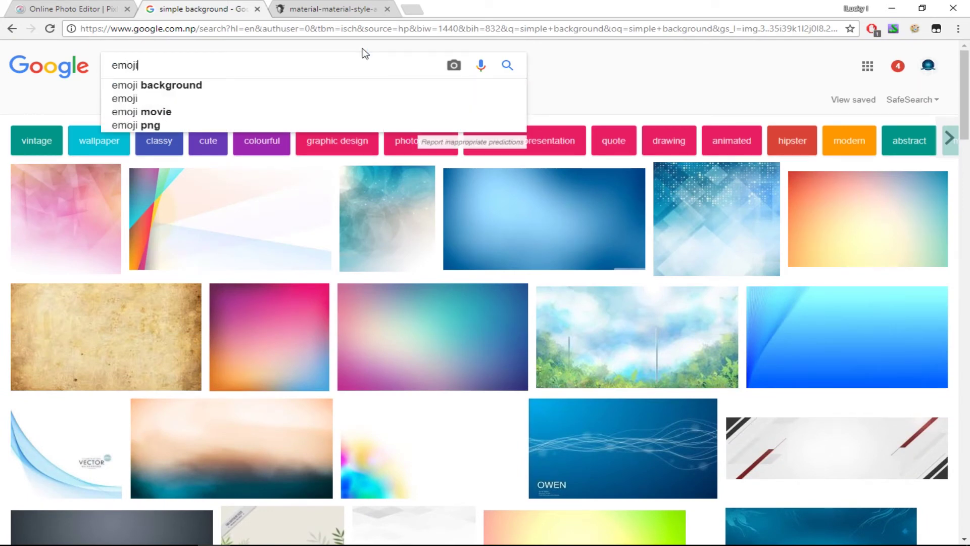
{"action": "key", "text": "Return"}
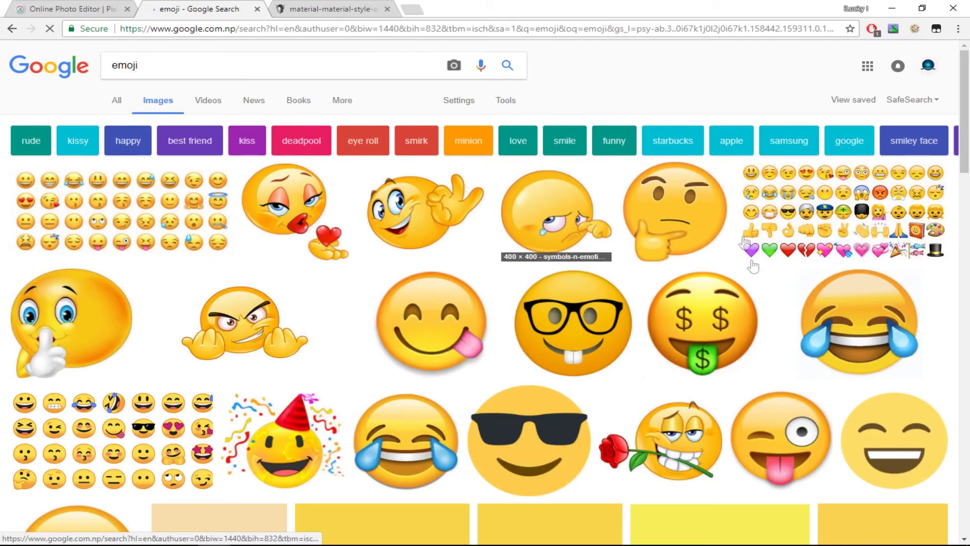
Step: Open the thinking-face emoji at full size and copy its image URL
{"action": "left_click", "coordinate": [688, 214]}
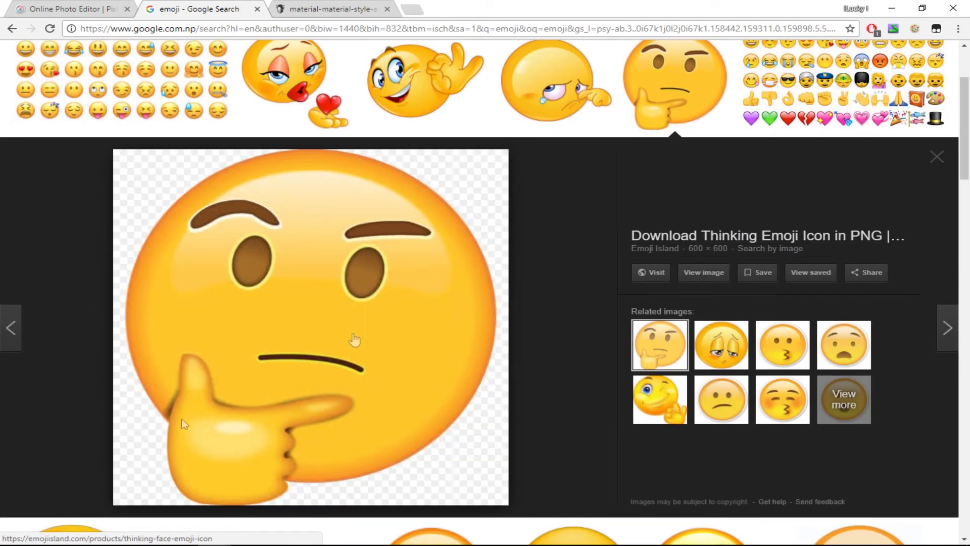
{"action": "left_click", "coordinate": [710, 275]}
{"action": "left_click", "coordinate": [316, 27]}
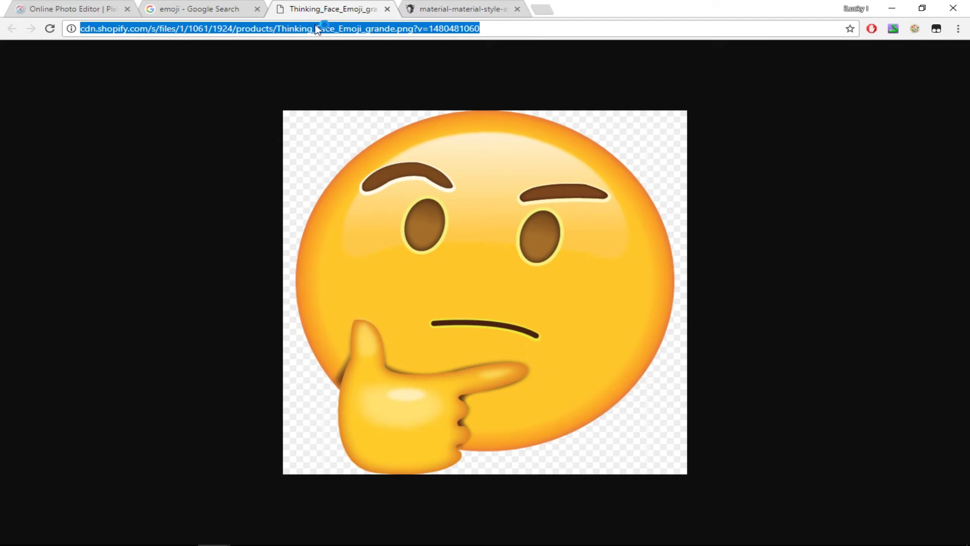
{"action": "right_click", "coordinate": [322, 29]}
{"action": "left_click", "coordinate": [352, 74]}
{"action": "left_click", "coordinate": [103, 14]}
Step: Open the thinking emoji in Pixlr from its pasted image URL
{"action": "left_click", "coordinate": [28, 46]}
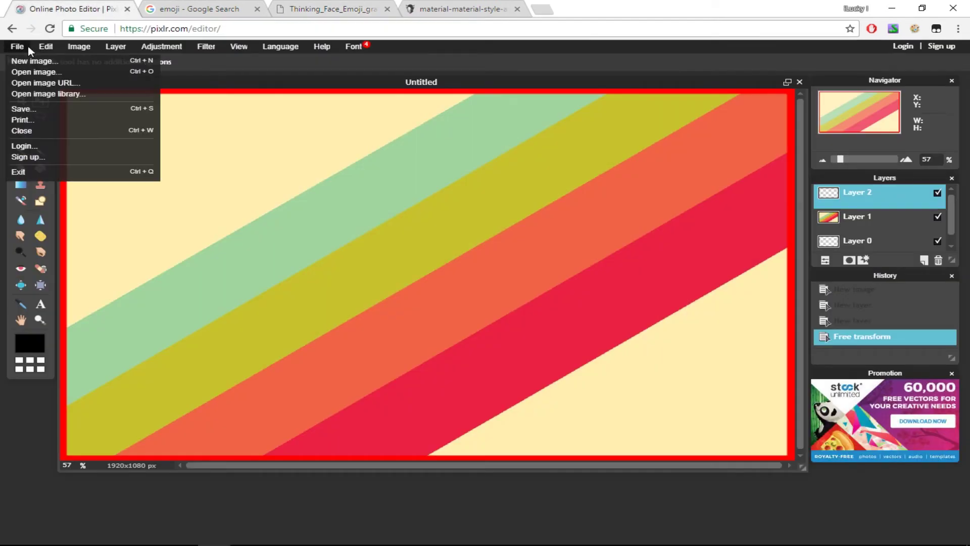
{"action": "left_click", "coordinate": [39, 83]}
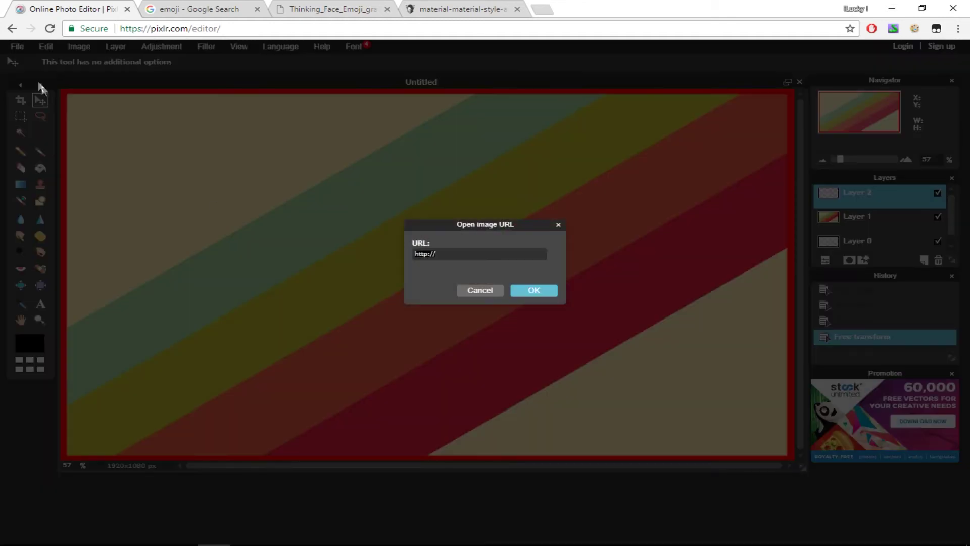
{"action": "left_click", "coordinate": [472, 258]}
{"action": "key", "text": "ctrl+v"}
{"action": "left_click", "coordinate": [528, 291]}
Step: Copy the whole emoji, close it unsaved, and paste it as Layer 3
{"action": "key", "text": "ctrl+a"}
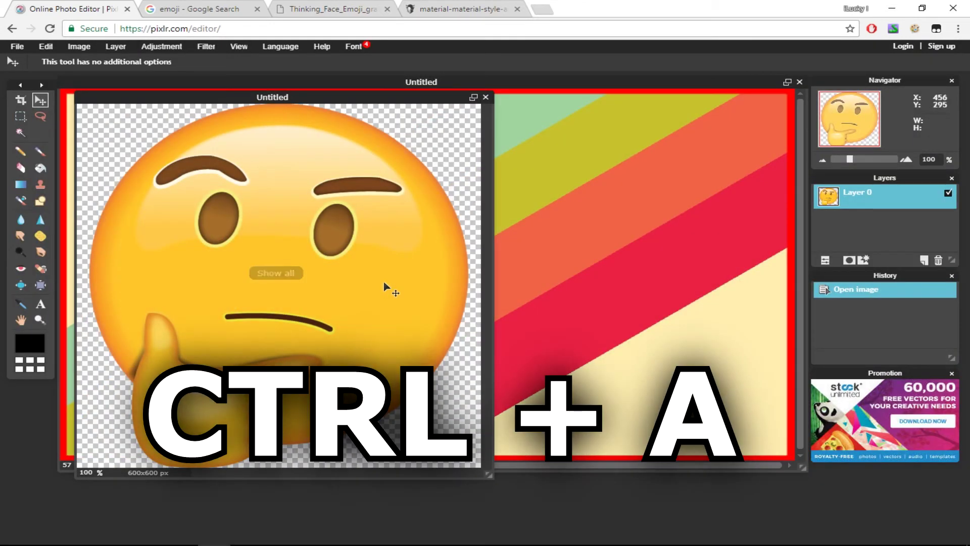
{"action": "key", "text": "ctrl+c"}
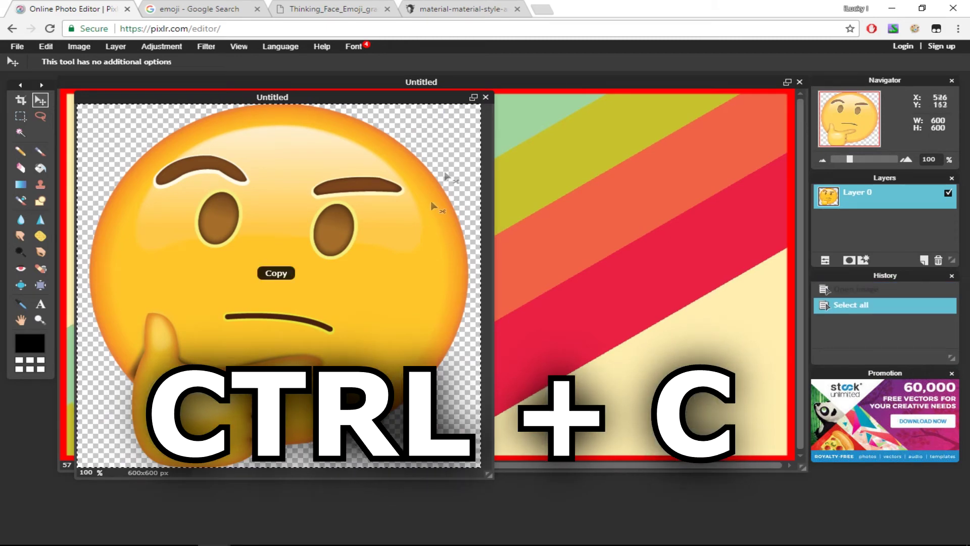
{"action": "left_click", "coordinate": [486, 97]}
{"action": "left_click", "coordinate": [502, 317]}
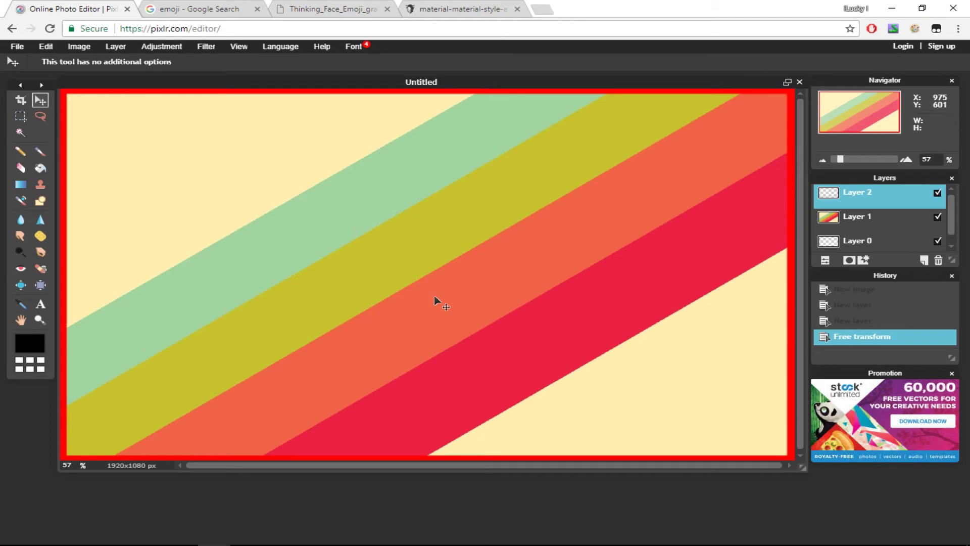
{"action": "key", "text": "ctrl+v"}
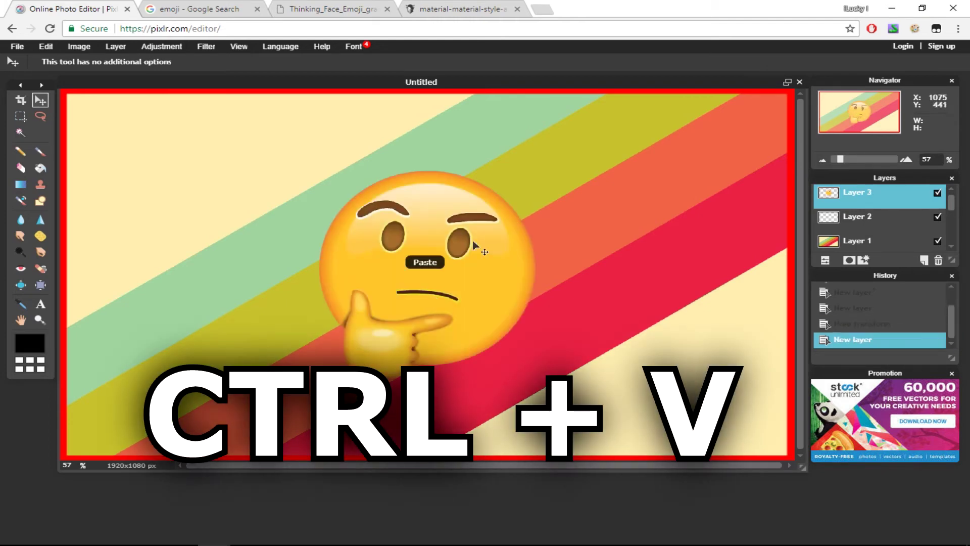
Step: Scale the emoji up with Free transform and nudge it slightly up and right
{"action": "left_click_drag", "start_coordinate": [442, 332], "coordinate": [453, 299]}
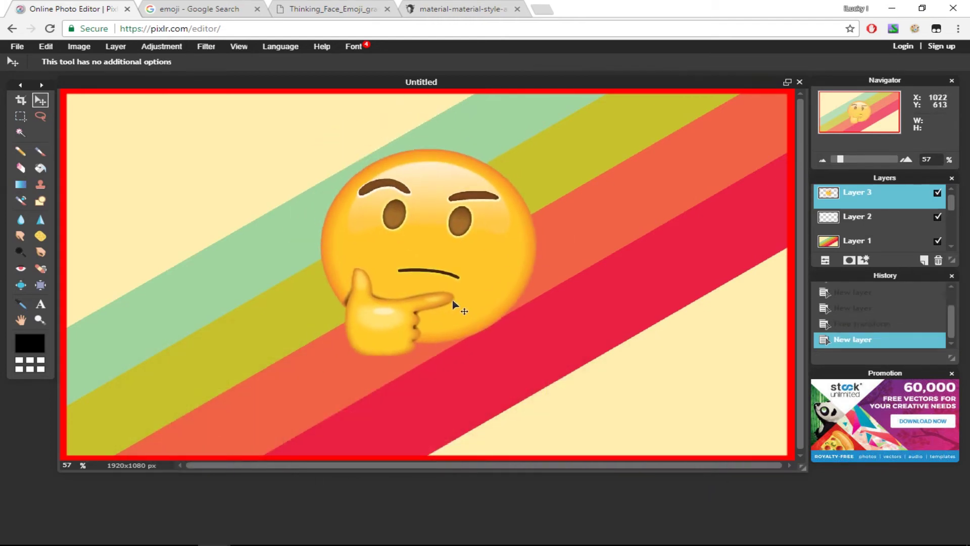
{"action": "left_click", "coordinate": [483, 317]}
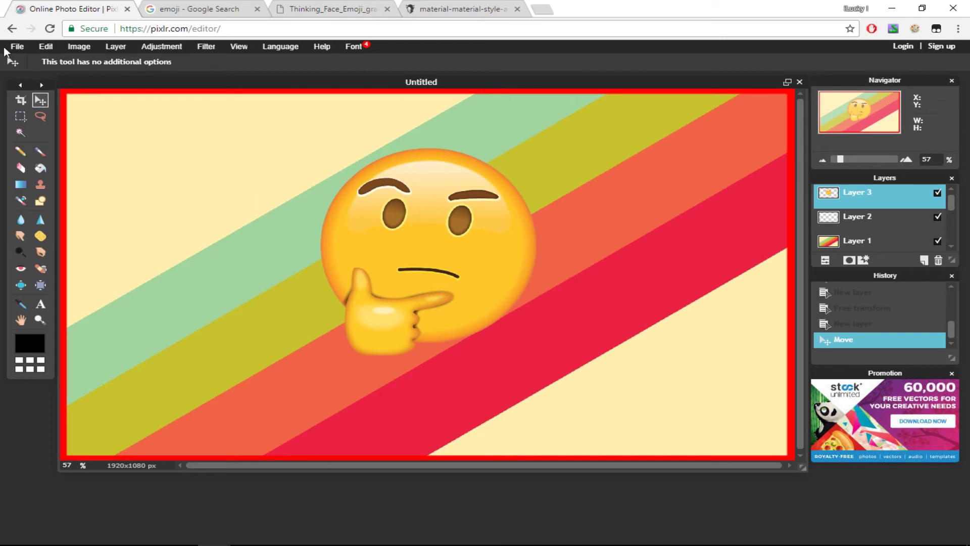
{"action": "left_click", "coordinate": [45, 48]}
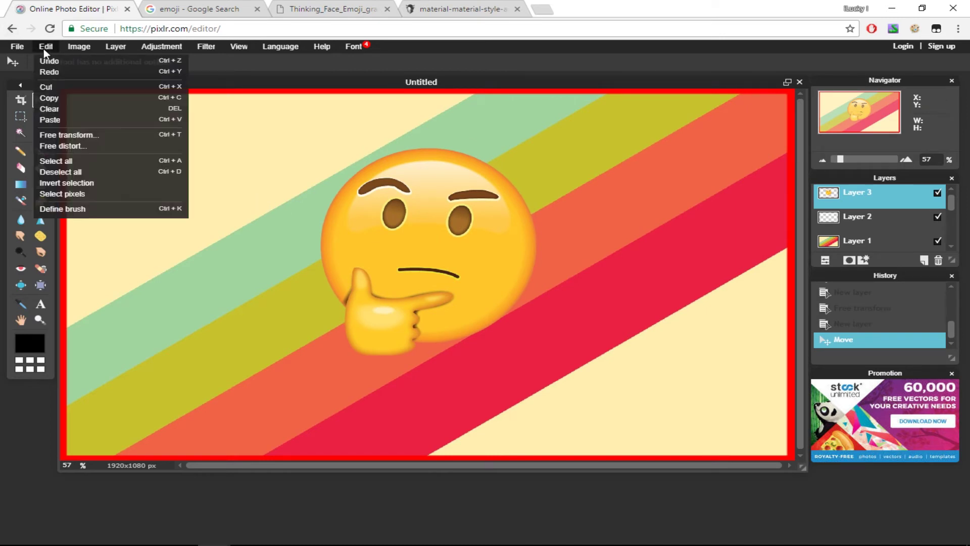
{"action": "left_click", "coordinate": [96, 135]}
{"action": "left_click_drag", "start_coordinate": [537, 146], "coordinate": [568, 118]}
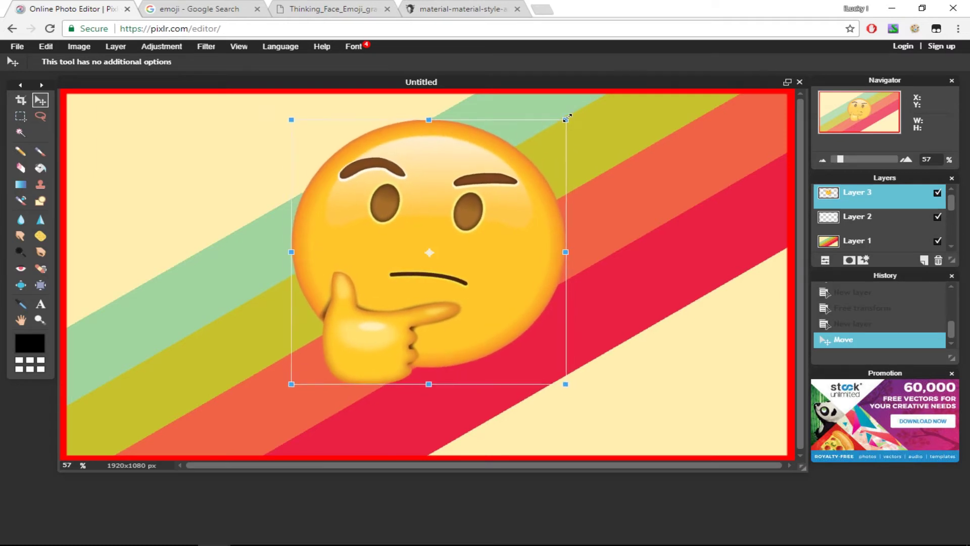
{"action": "left_click_drag", "start_coordinate": [494, 223], "coordinate": [492, 207]}
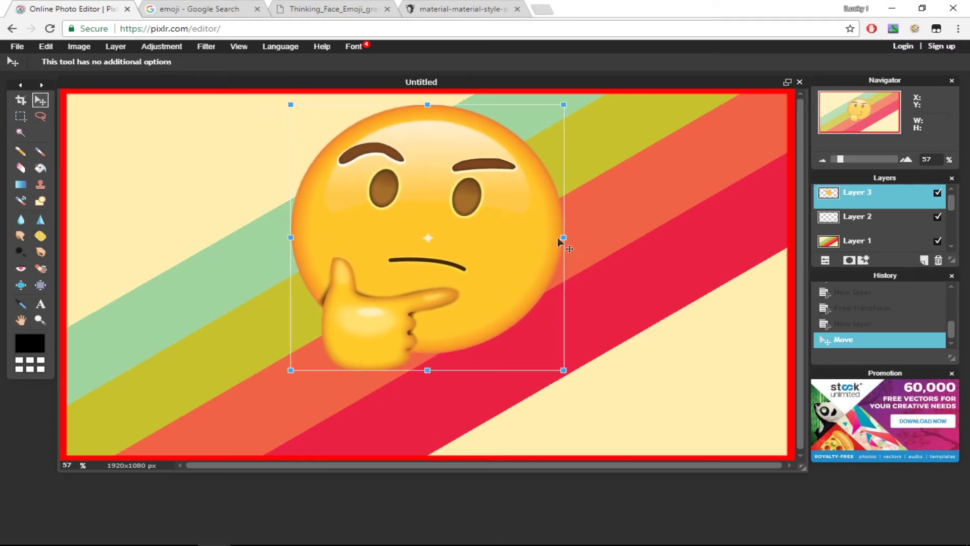
{"action": "left_click_drag", "start_coordinate": [563, 237], "coordinate": [566, 237]}
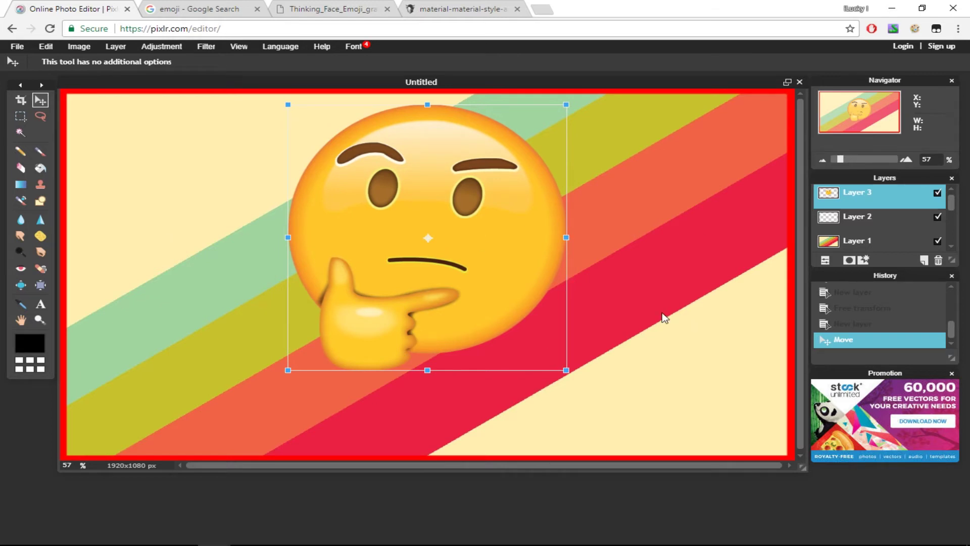
{"action": "key", "text": "ctrl+s"}
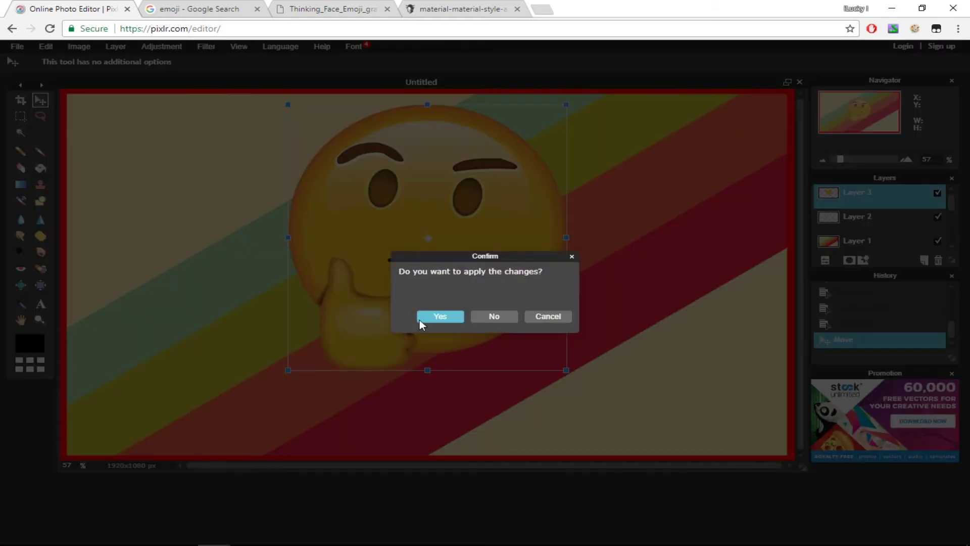
{"action": "left_click", "coordinate": [455, 316]}
{"action": "left_click_drag", "start_coordinate": [488, 247], "coordinate": [491, 237]}
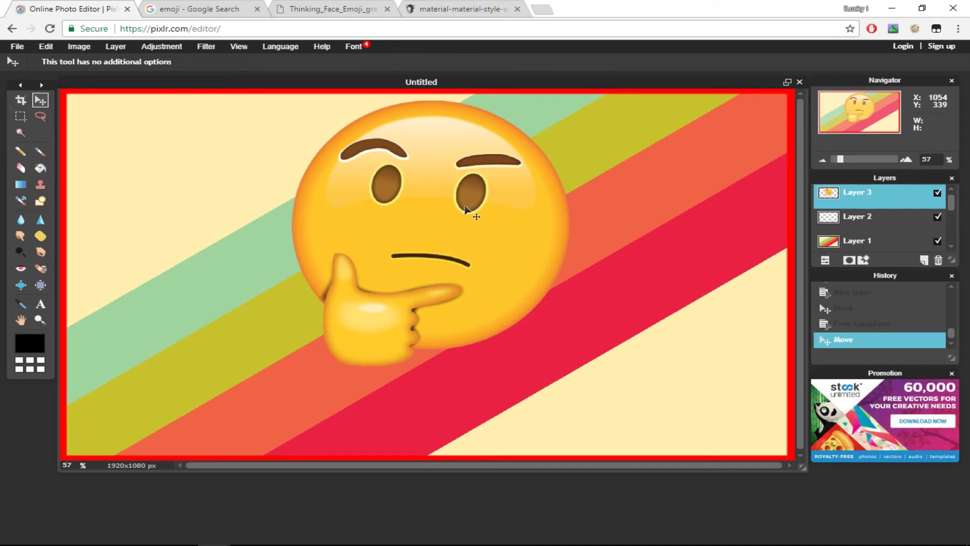
{"action": "right_click", "coordinate": [868, 196]}
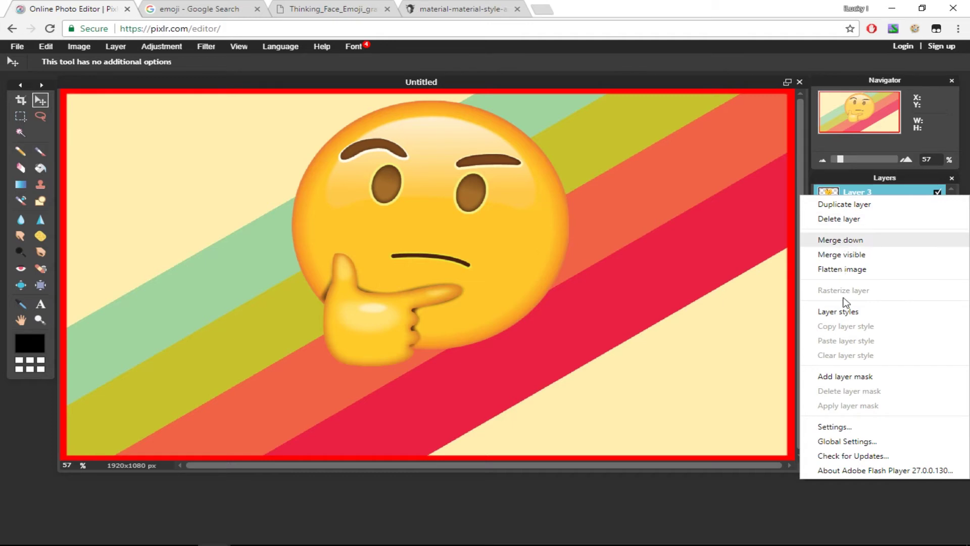
Step: Give Layer 3 a drop shadow with opacity 100, distance 0 and size 20
{"action": "left_click", "coordinate": [846, 315]}
{"action": "left_click_drag", "start_coordinate": [507, 163], "coordinate": [777, 139]}
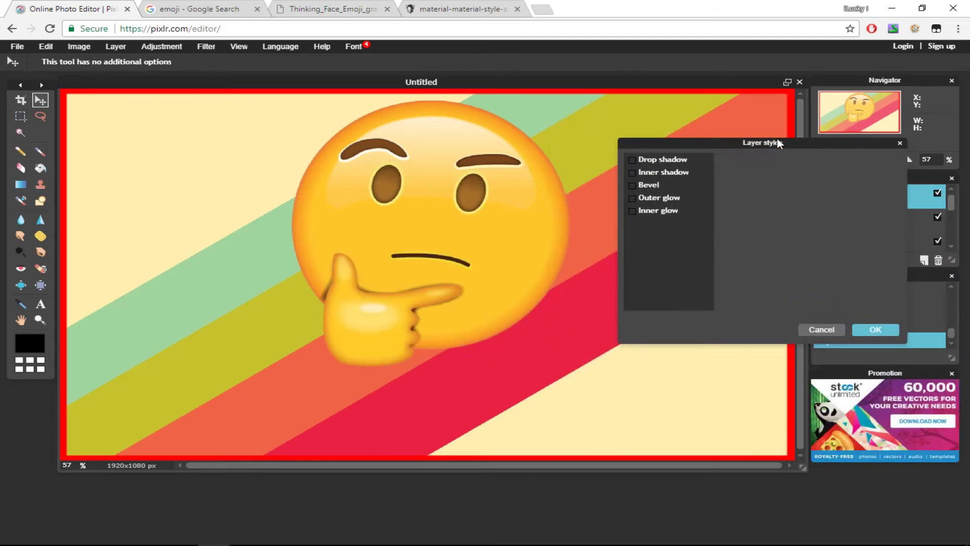
{"action": "left_click", "coordinate": [627, 158]}
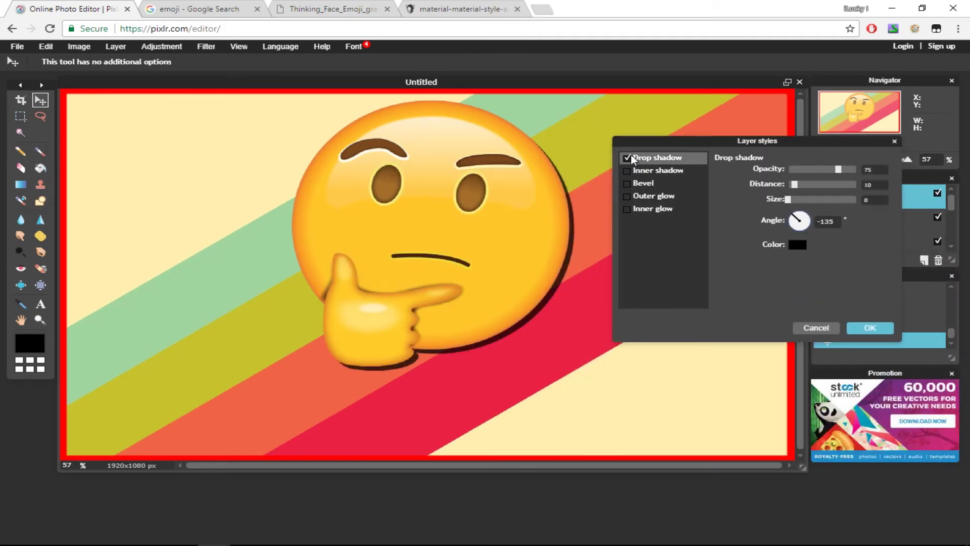
{"action": "left_click", "coordinate": [856, 172]}
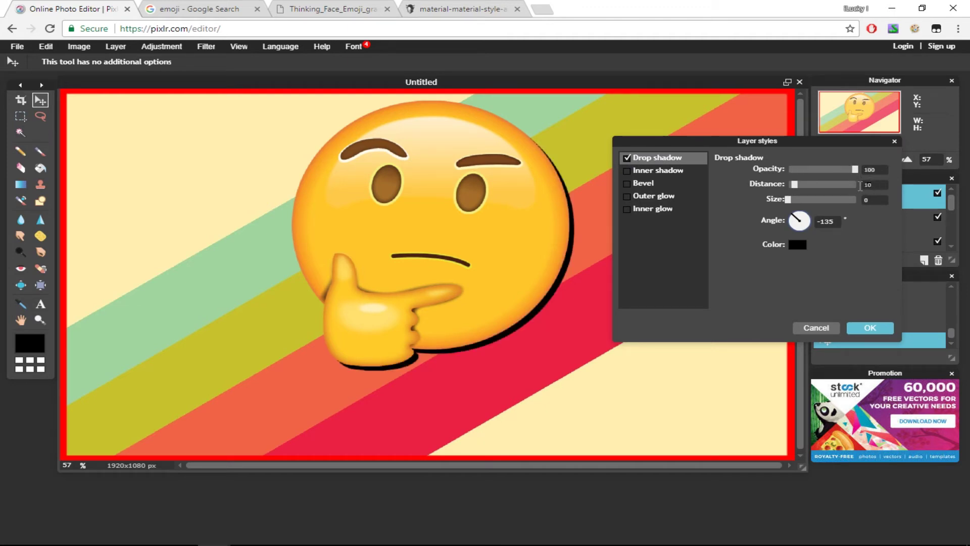
{"action": "type", "text": "0"}
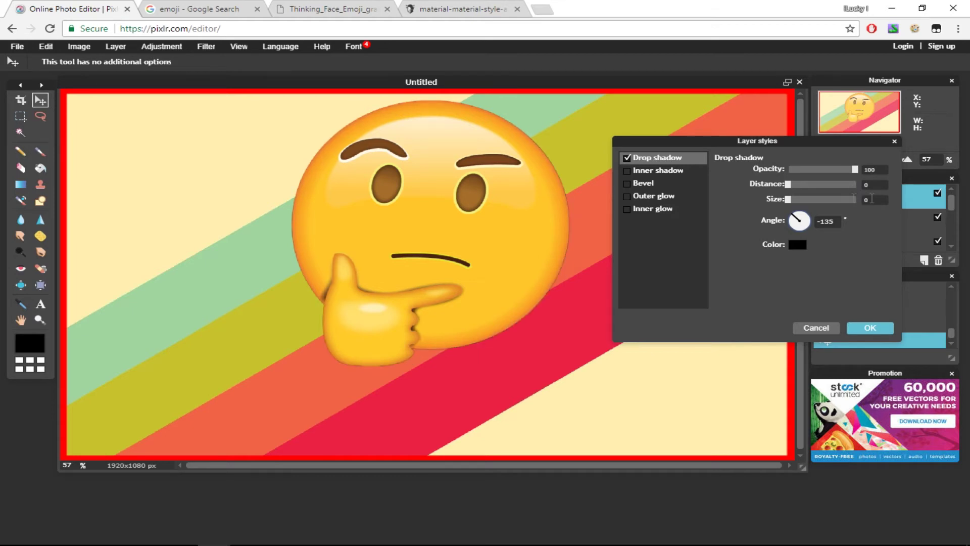
{"action": "left_click_drag", "start_coordinate": [787, 199], "coordinate": [803, 202]}
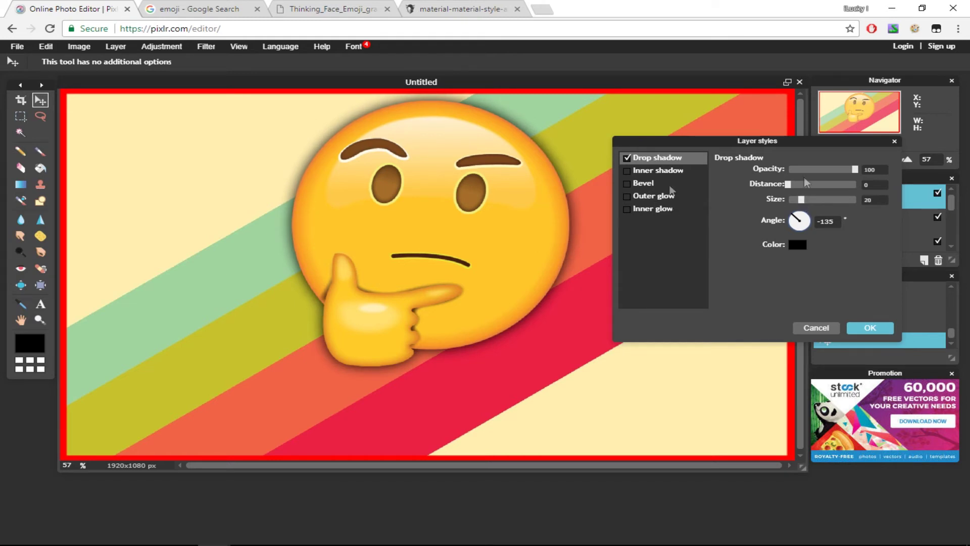
Step: Add a black outer glow with hardness 1 and size 20, then apply the styles
{"action": "left_click", "coordinate": [629, 195]}
{"action": "left_click", "coordinate": [660, 197]}
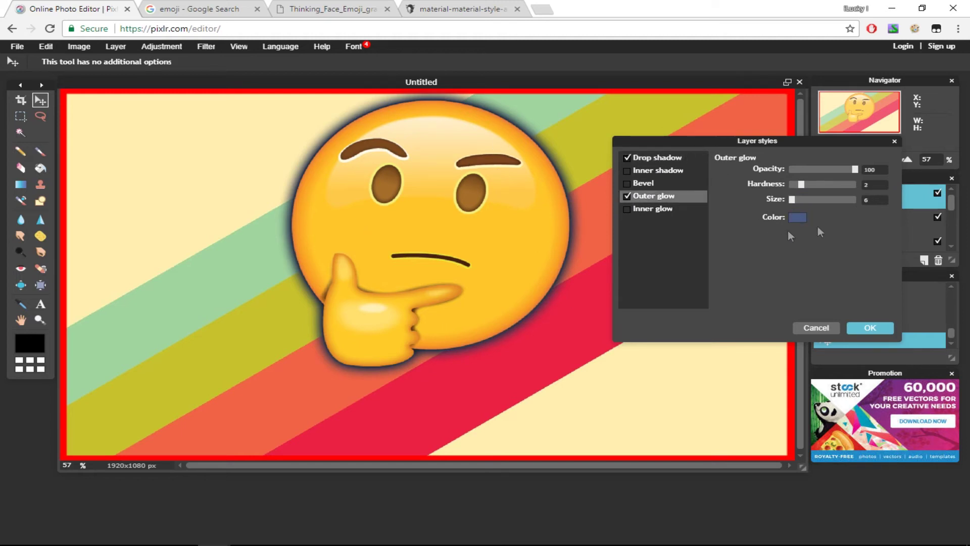
{"action": "left_click", "coordinate": [798, 218]}
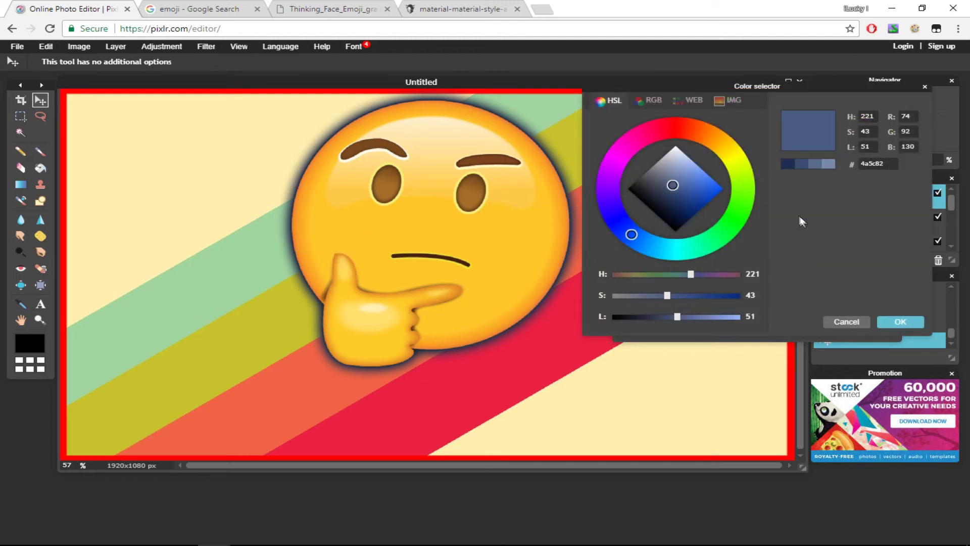
{"action": "left_click_drag", "start_coordinate": [666, 192], "coordinate": [594, 203]}
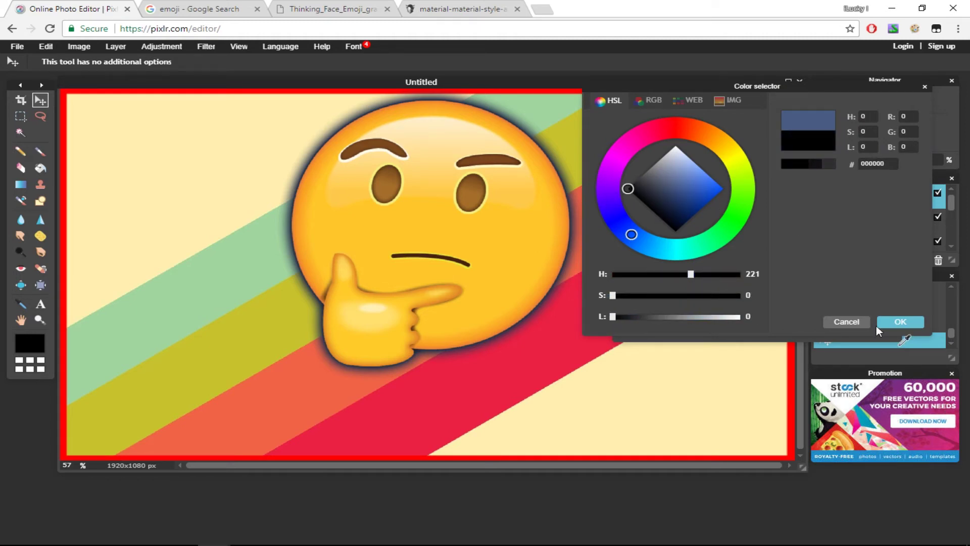
{"action": "left_click", "coordinate": [904, 325]}
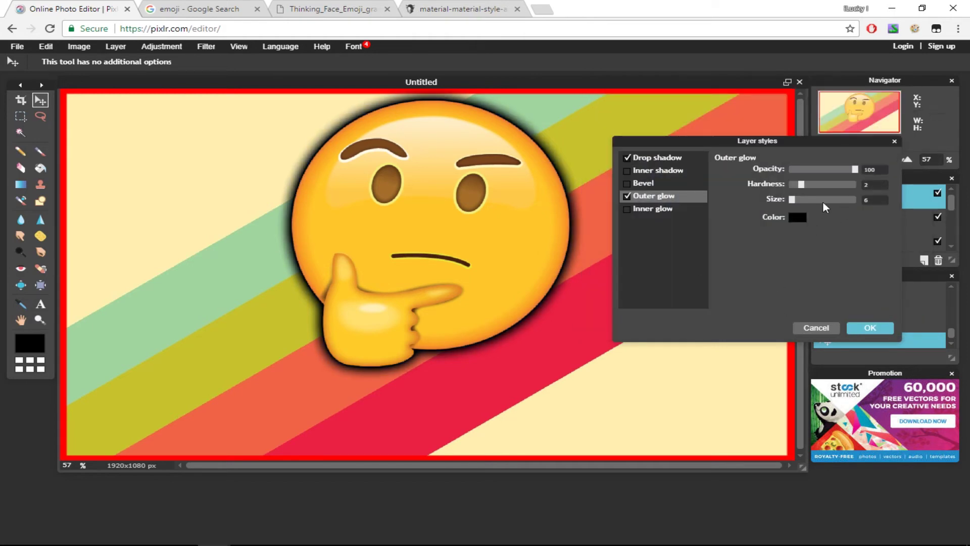
{"action": "left_click_drag", "start_coordinate": [798, 185], "coordinate": [794, 187]}
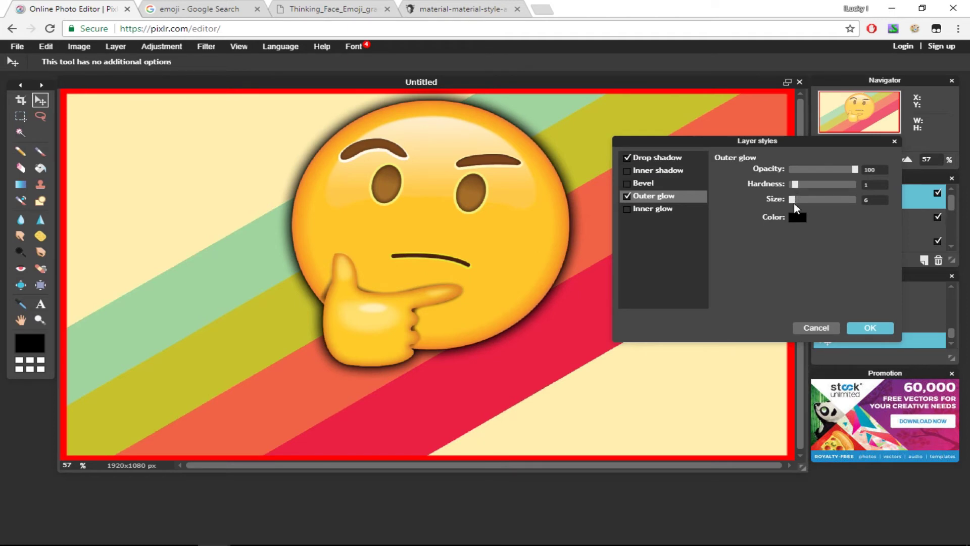
{"action": "left_click_drag", "start_coordinate": [794, 201], "coordinate": [799, 202]}
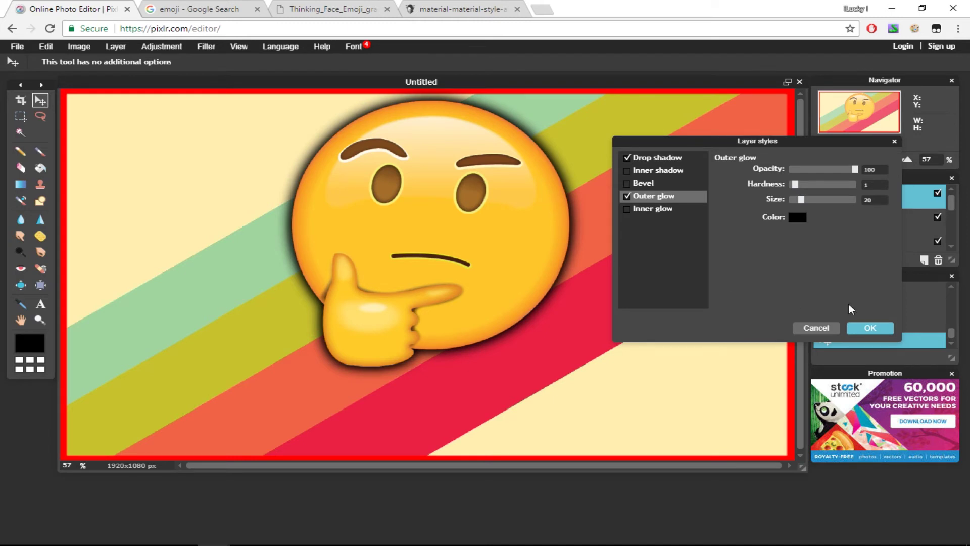
{"action": "left_click", "coordinate": [859, 329]}
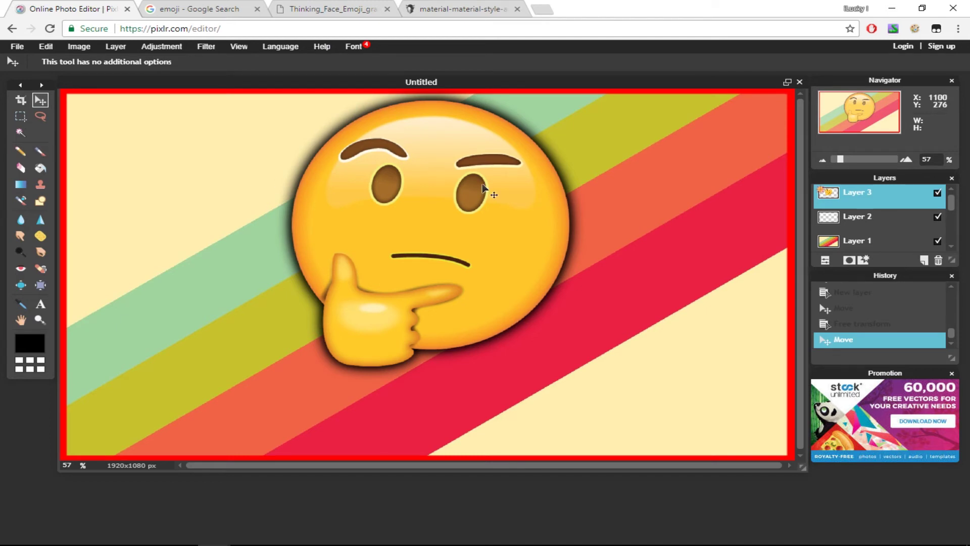
Step: Start a text box at the lower left and type the caption 'CUSTOM THUMBNAIL' in capitals
{"action": "left_click", "coordinate": [41, 305]}
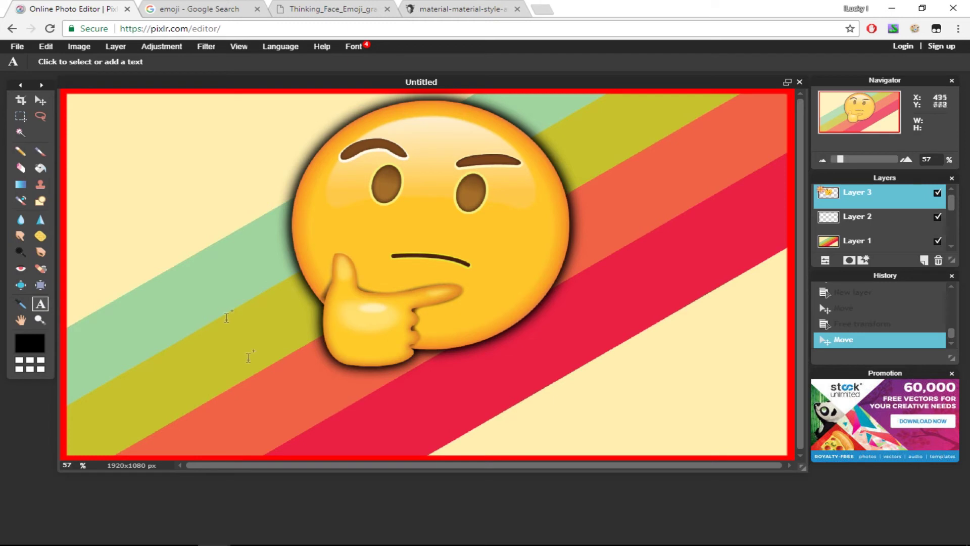
{"action": "left_click", "coordinate": [234, 402]}
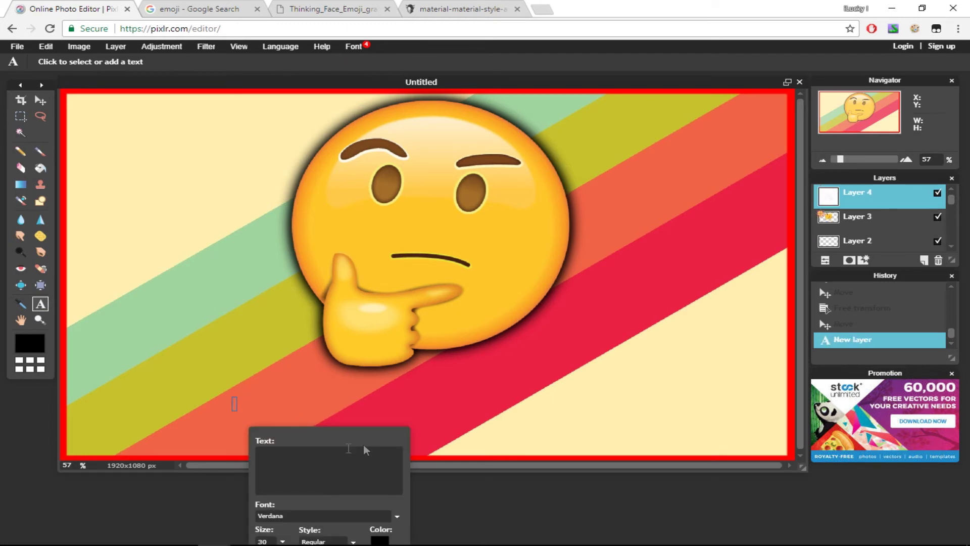
{"action": "left_click_drag", "start_coordinate": [305, 436], "coordinate": [578, 197]}
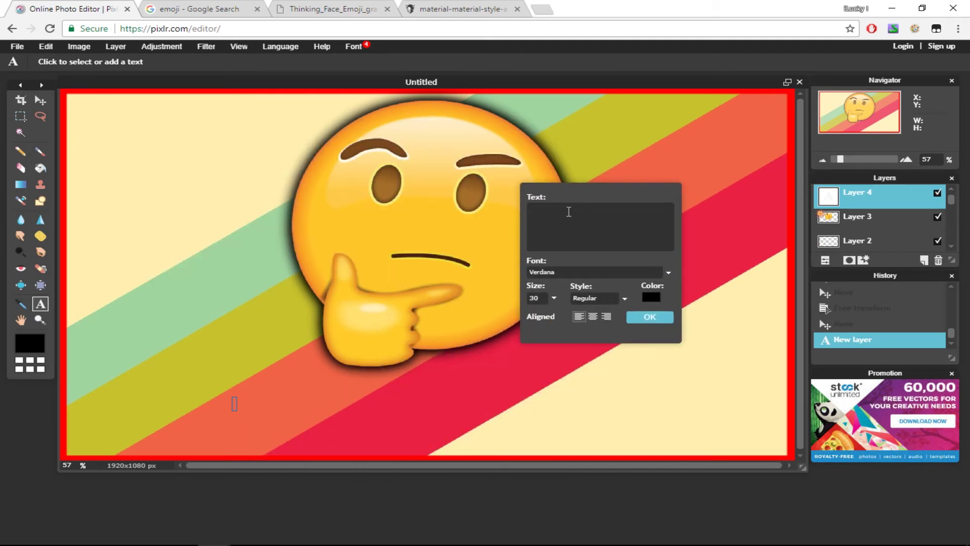
{"action": "type", "text": "Cus"}
{"action": "key", "text": "BackSpace"}
{"action": "type", "text": "CUSTOM THUMBNAILS!?"}
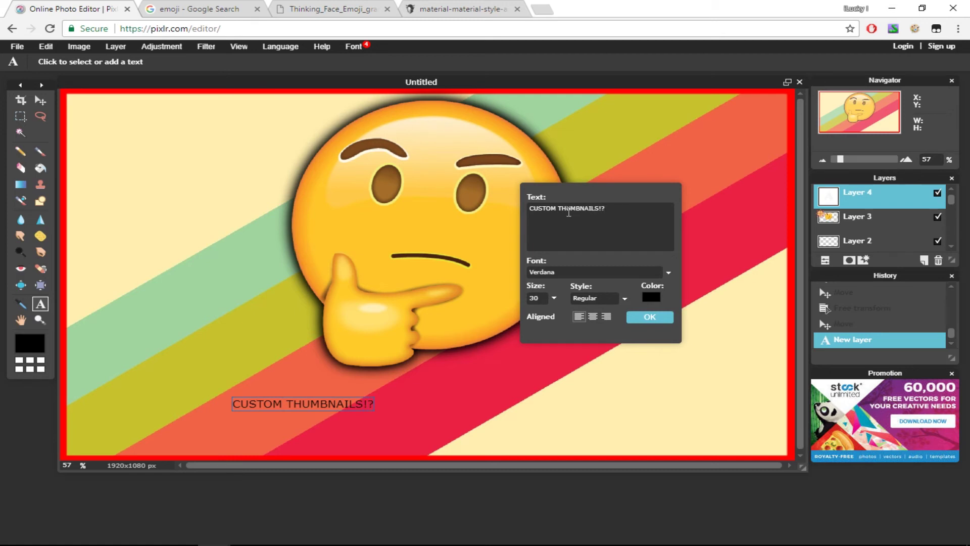
Step: Enlarge the caption to size 123, make it Bold, and position it along the bottom
{"action": "left_click", "coordinate": [553, 298]}
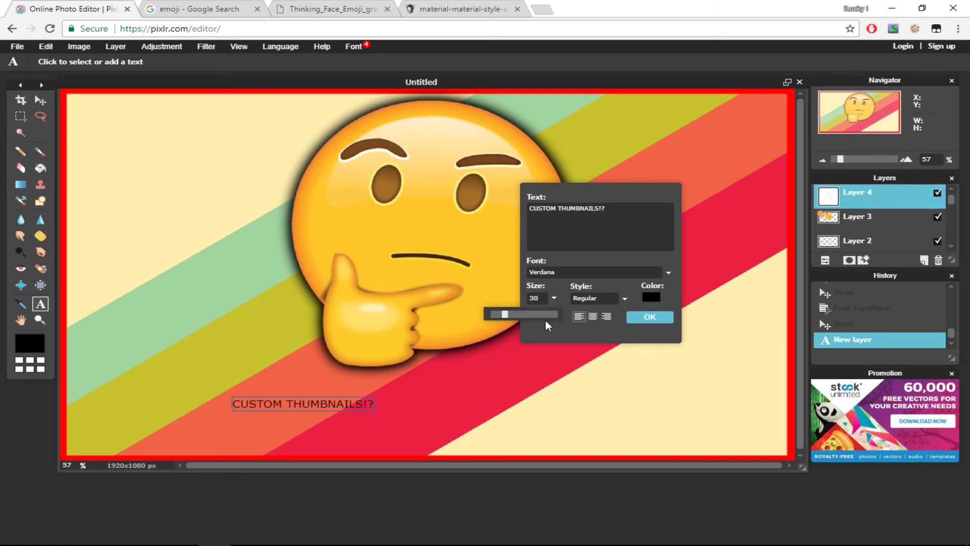
{"action": "left_click_drag", "start_coordinate": [520, 317], "coordinate": [556, 352]}
{"action": "left_click_drag", "start_coordinate": [535, 432], "coordinate": [459, 422]}
{"action": "left_click", "coordinate": [554, 298]}
{"action": "left_click_drag", "start_coordinate": [549, 315], "coordinate": [558, 314]}
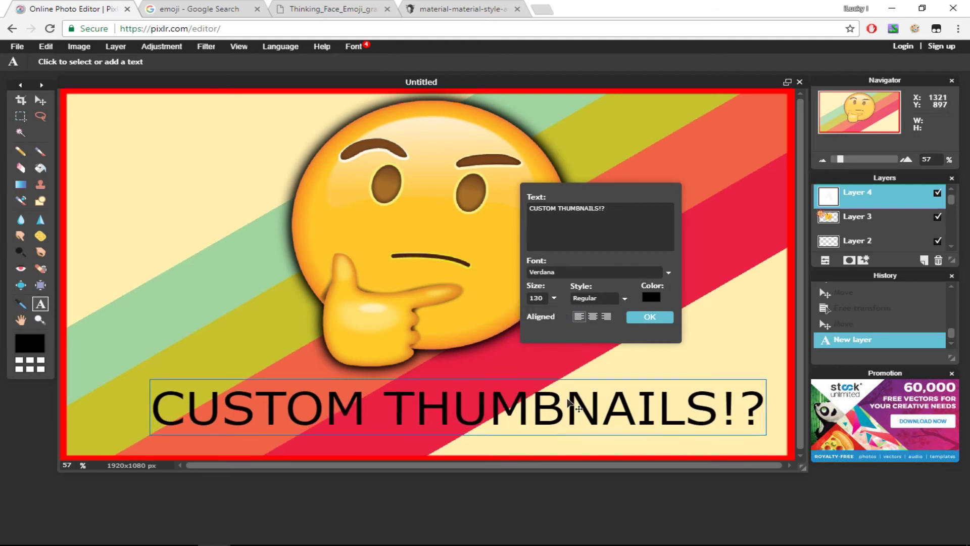
{"action": "left_click", "coordinate": [615, 298]}
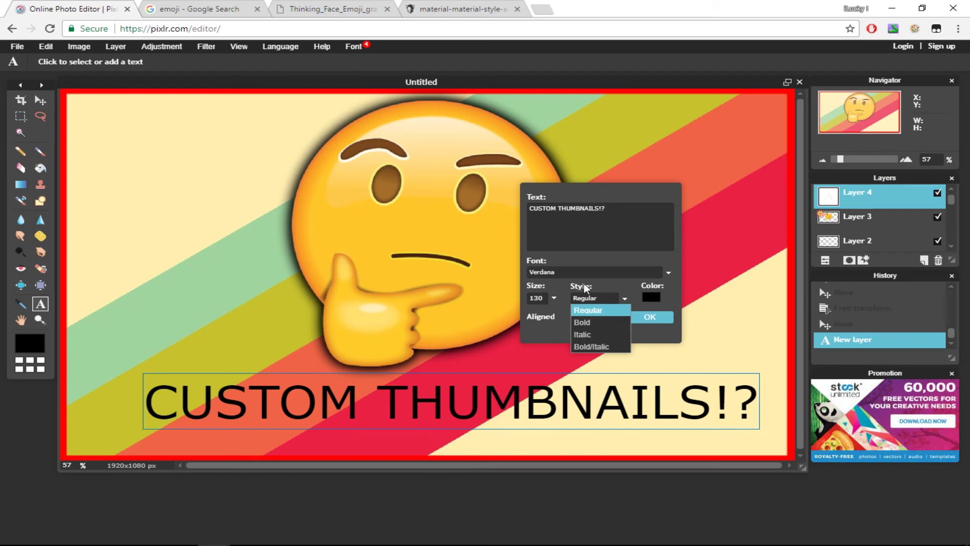
{"action": "left_click", "coordinate": [585, 322]}
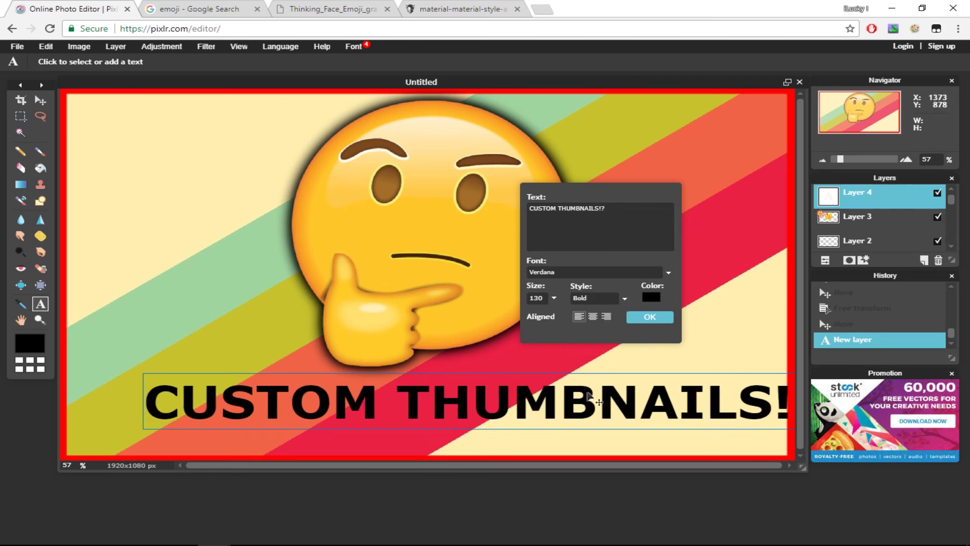
{"action": "left_click_drag", "start_coordinate": [550, 395], "coordinate": [534, 399]}
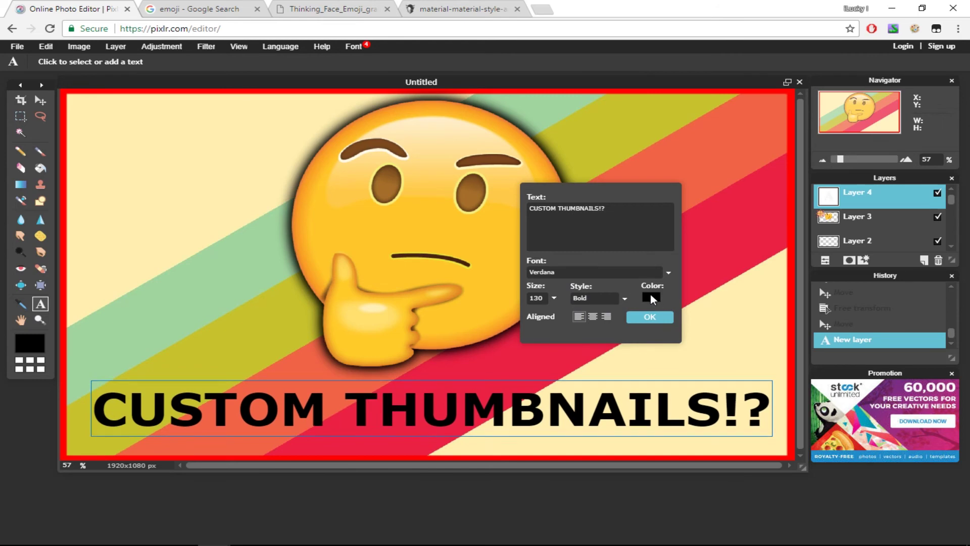
Step: Color the caption bright green (H 113, S 100, L 100) and apply it to the canvas
{"action": "left_click", "coordinate": [651, 297]}
{"action": "left_click_drag", "start_coordinate": [675, 128], "coordinate": [738, 213]}
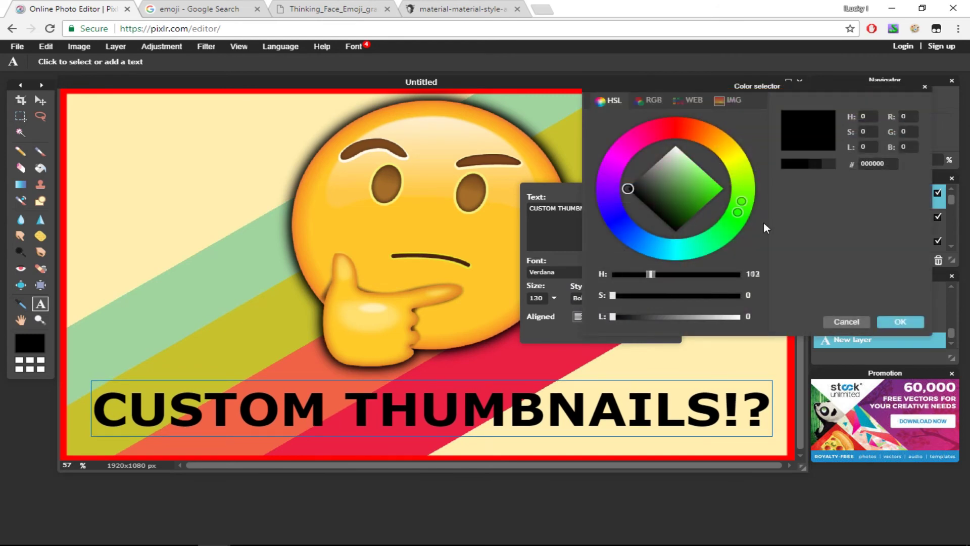
{"action": "left_click_drag", "start_coordinate": [671, 199], "coordinate": [762, 200]}
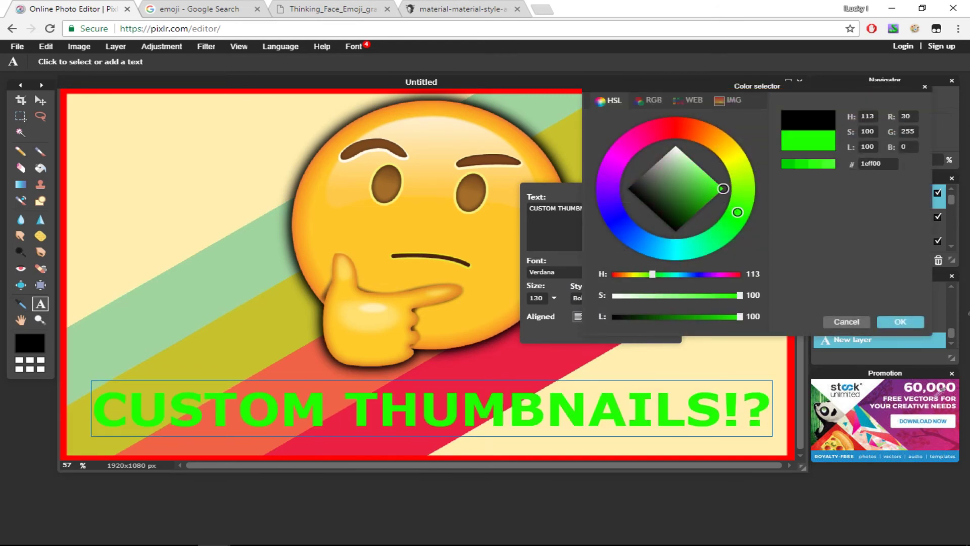
{"action": "left_click", "coordinate": [897, 323]}
{"action": "left_click", "coordinate": [671, 317]}
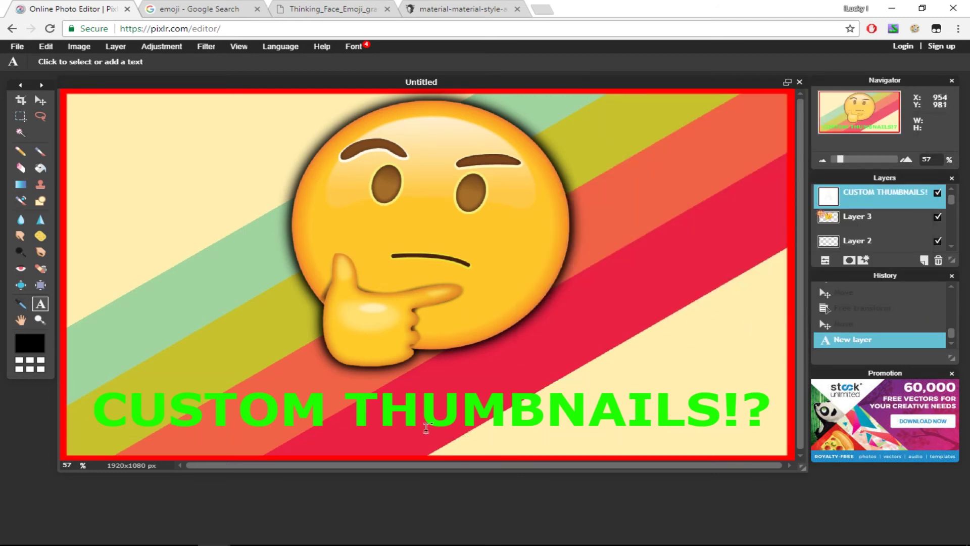
Step: Add a black drop shadow to the caption layer with opacity 100, distance 7, size 2
{"action": "right_click", "coordinate": [897, 196]}
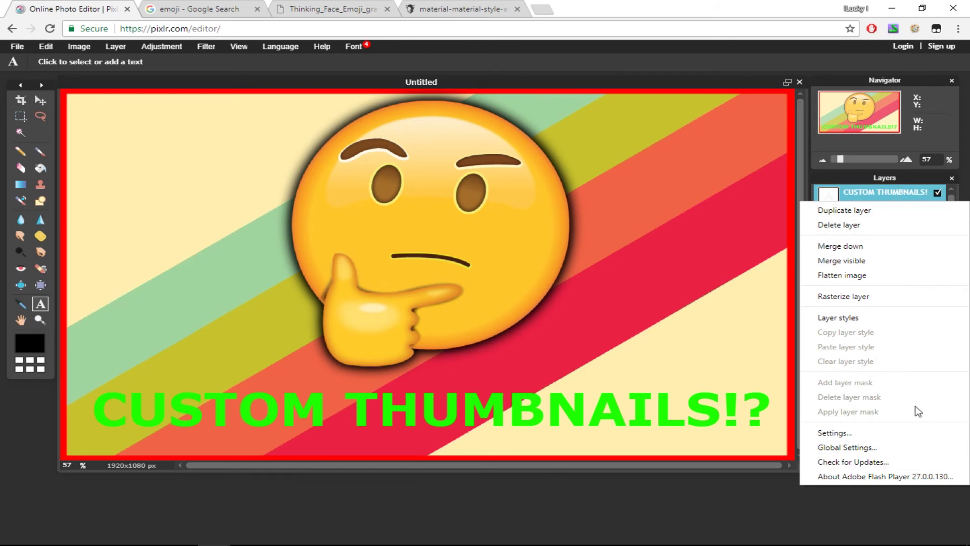
{"action": "left_click", "coordinate": [866, 317]}
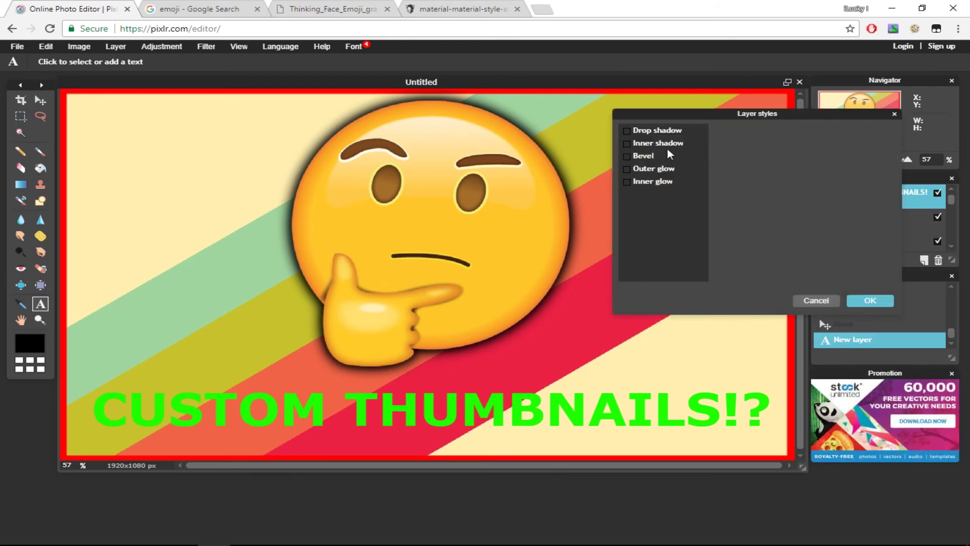
{"action": "left_click", "coordinate": [629, 131]}
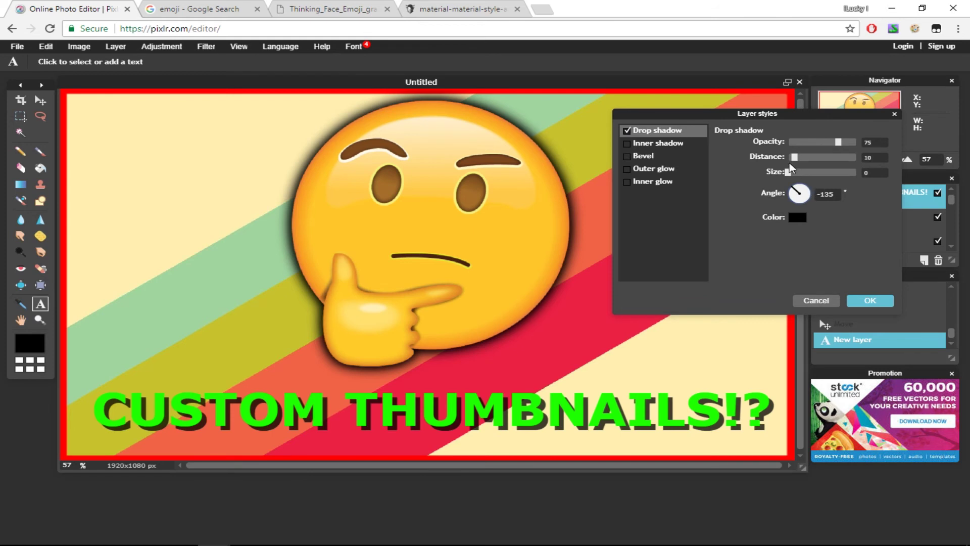
{"action": "left_click_drag", "start_coordinate": [838, 143], "coordinate": [862, 144]}
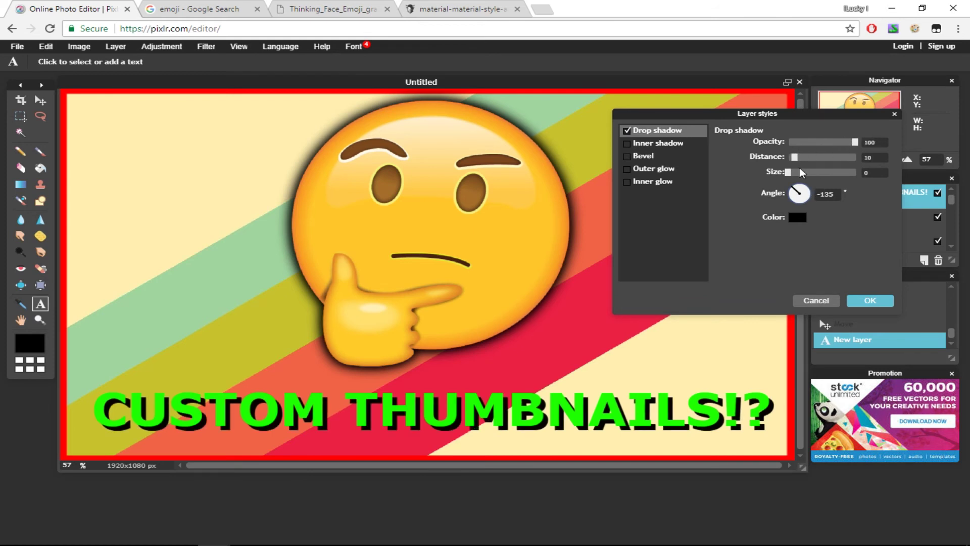
{"action": "left_click_drag", "start_coordinate": [796, 158], "coordinate": [794, 157]}
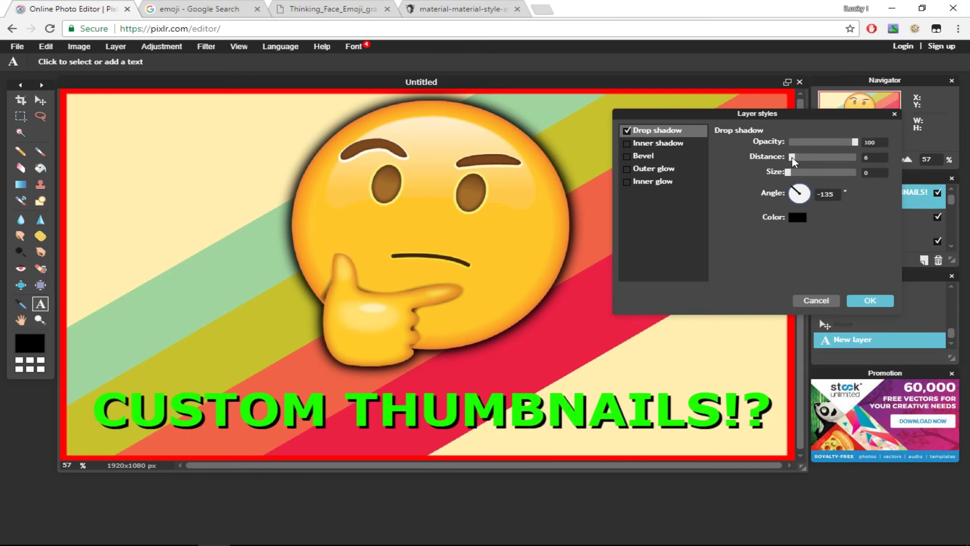
{"action": "left_click_drag", "start_coordinate": [794, 158], "coordinate": [795, 159]}
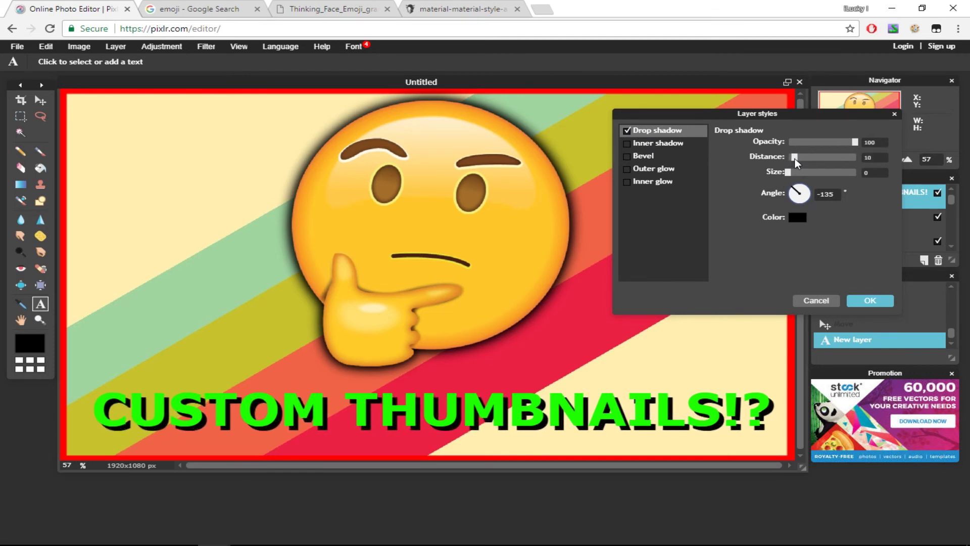
{"action": "left_click_drag", "start_coordinate": [793, 159], "coordinate": [793, 158]}
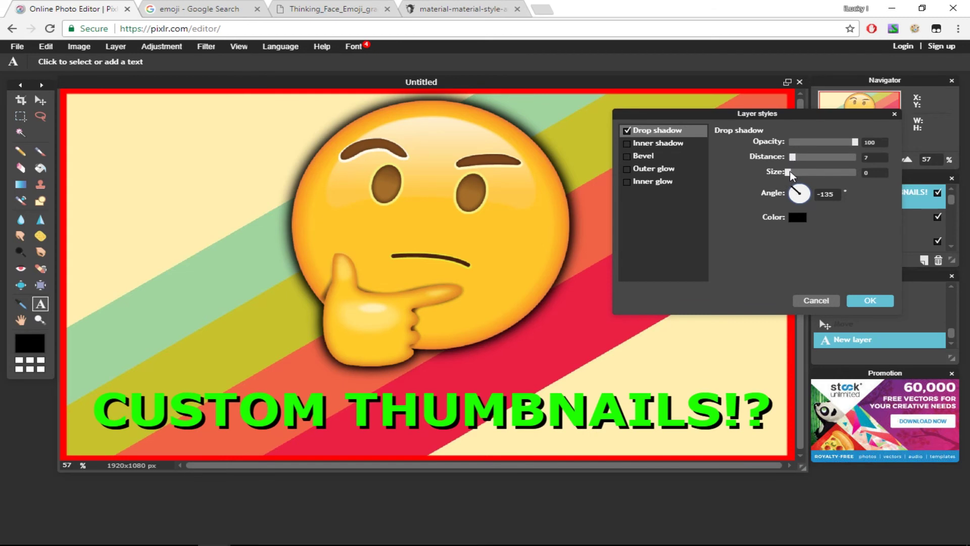
{"action": "left_click_drag", "start_coordinate": [790, 173], "coordinate": [791, 174]}
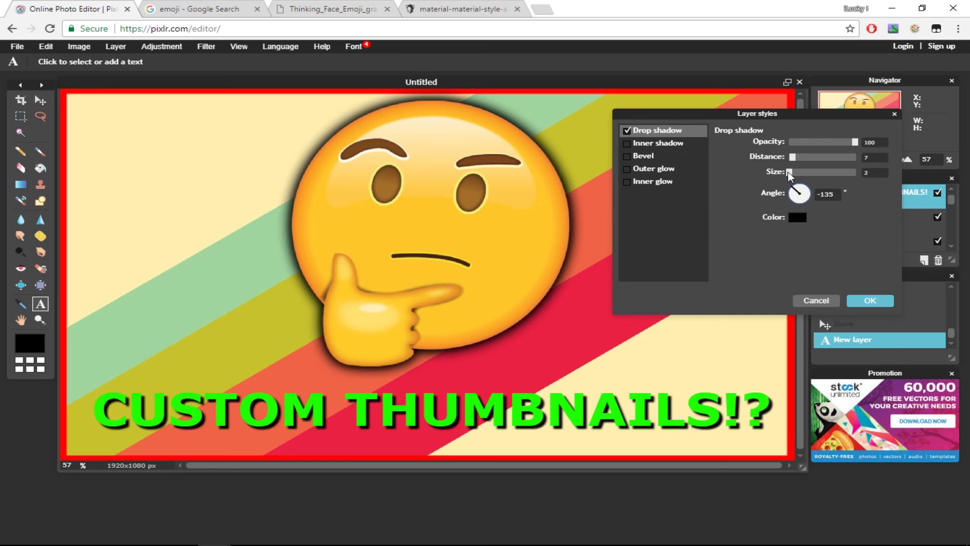
{"action": "left_click", "coordinate": [870, 301]}
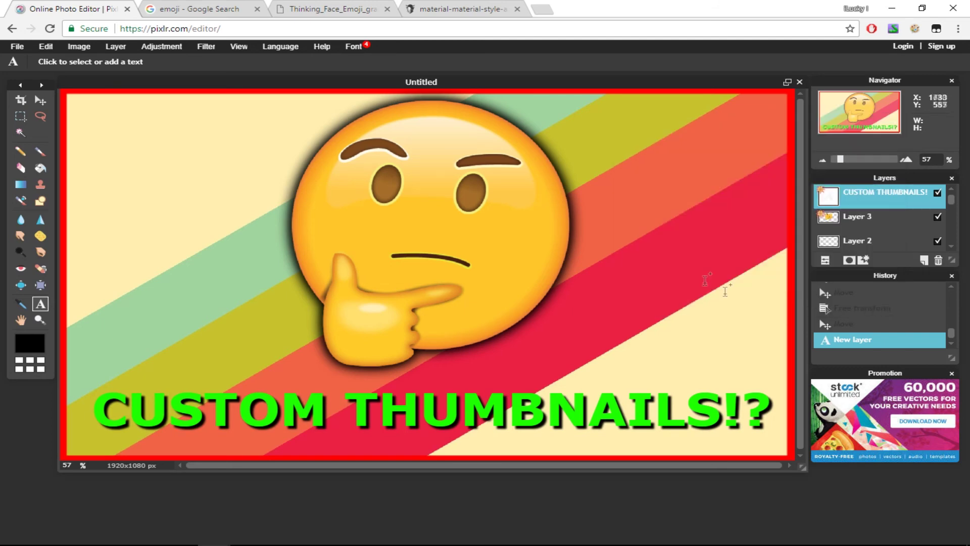
{"action": "scroll", "coordinate": [705, 281], "scroll_direction": "down", "scroll_amount": 2}
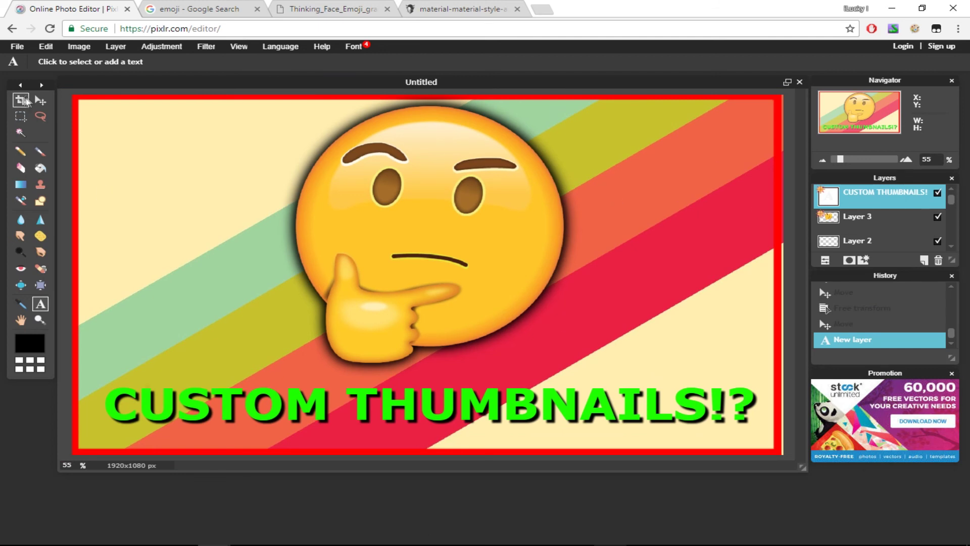
Step: Save the finished thumbnail to the Desktop as a PNG named TEST
{"action": "left_click", "coordinate": [20, 49]}
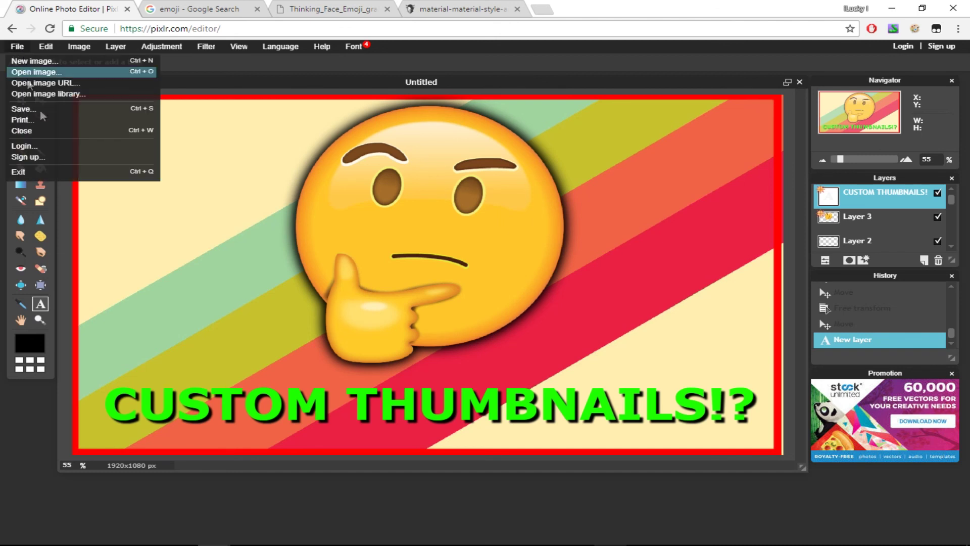
{"action": "left_click", "coordinate": [53, 106]}
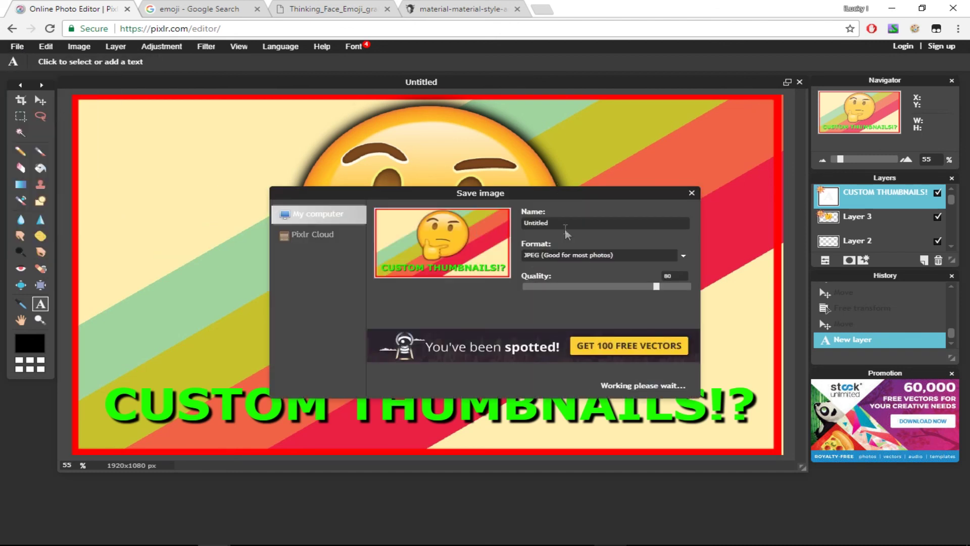
{"action": "type", "text": "TEST"}
{"action": "left_click", "coordinate": [639, 257]}
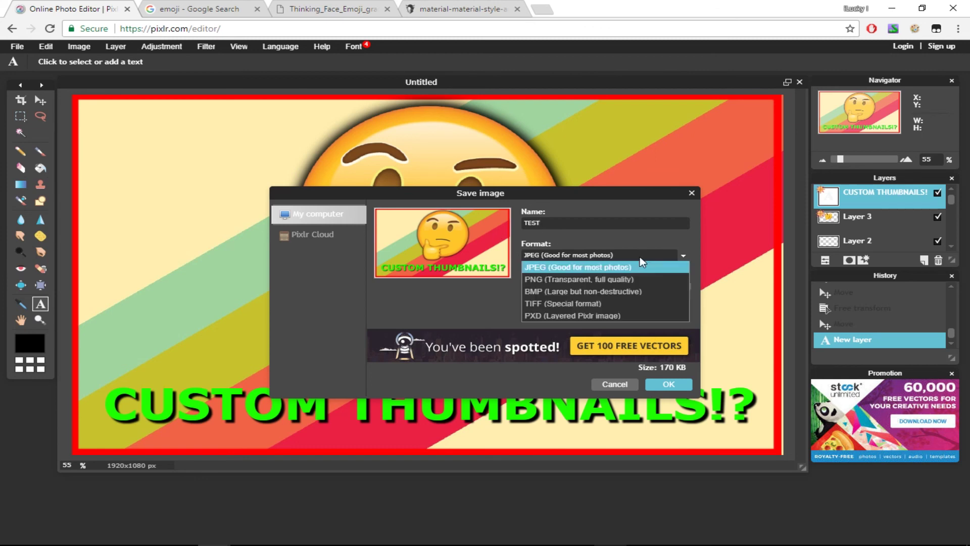
{"action": "left_click", "coordinate": [607, 279]}
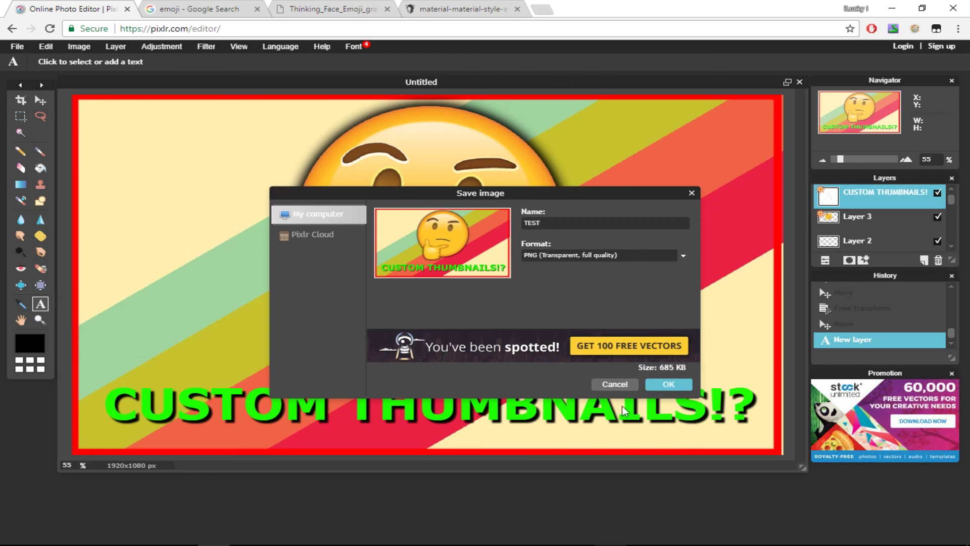
{"action": "left_click", "coordinate": [661, 386]}
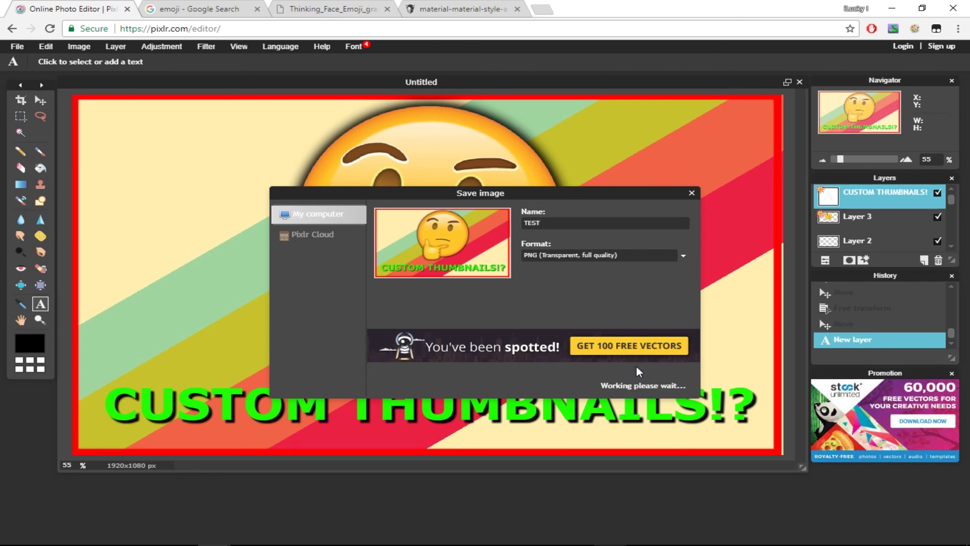
{"action": "left_click", "coordinate": [458, 418]}
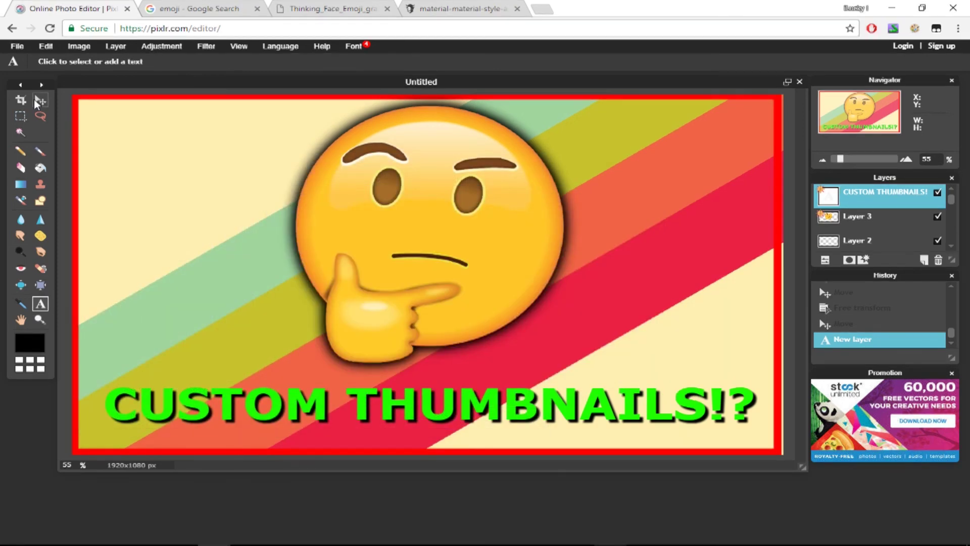